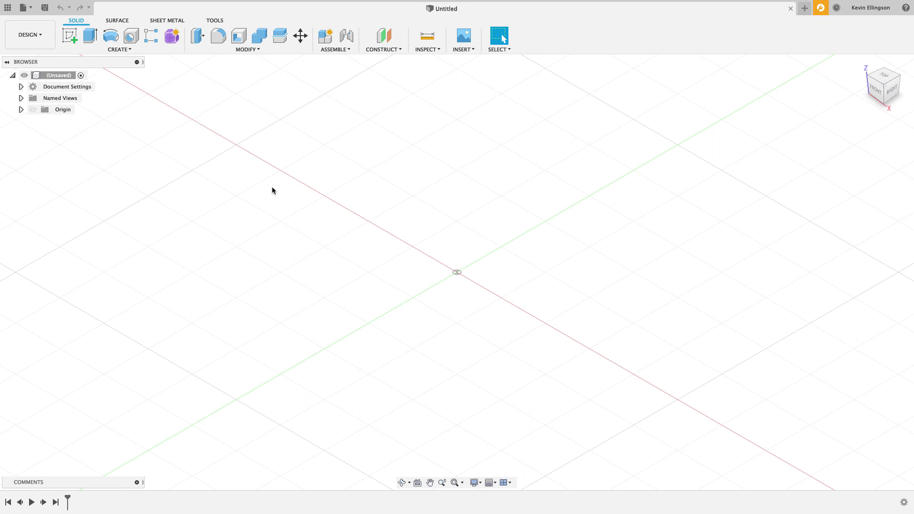
Step: Start a sketch on the front plane and draw a 0.5 in circle at the origin
click(75, 40)
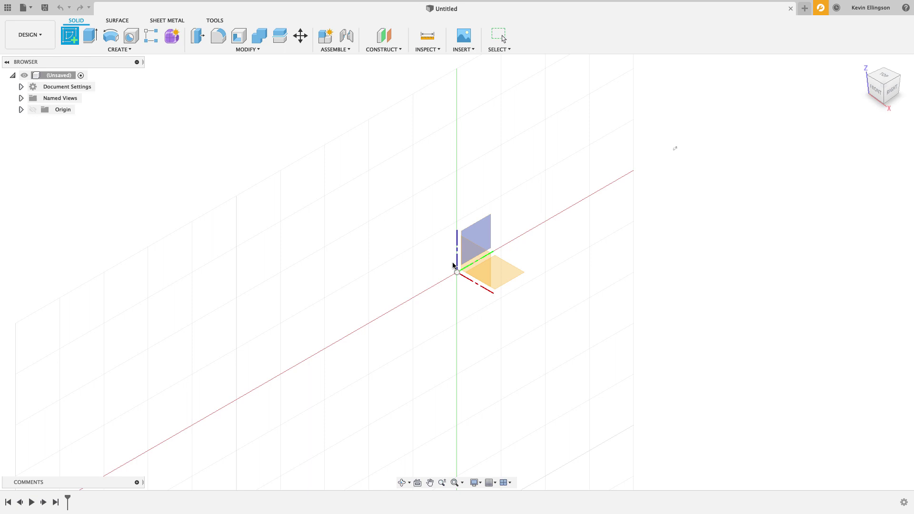
click(480, 264)
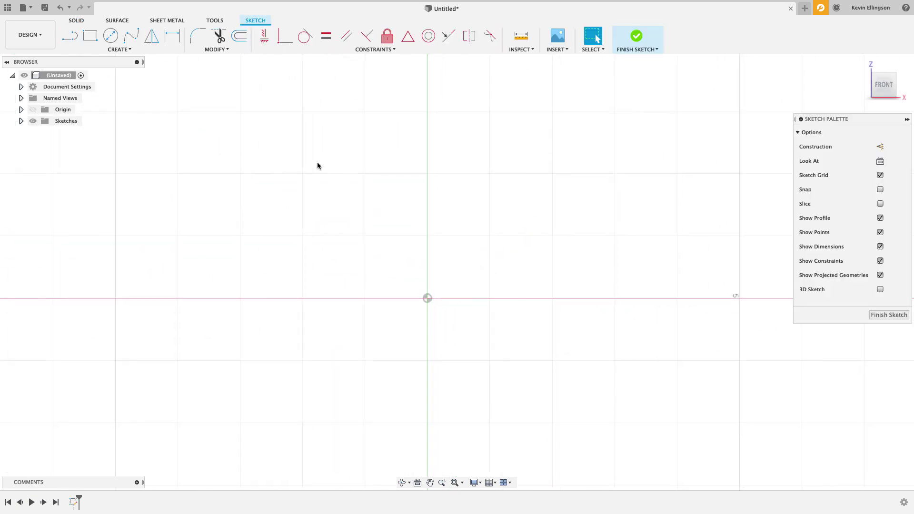
key(c)
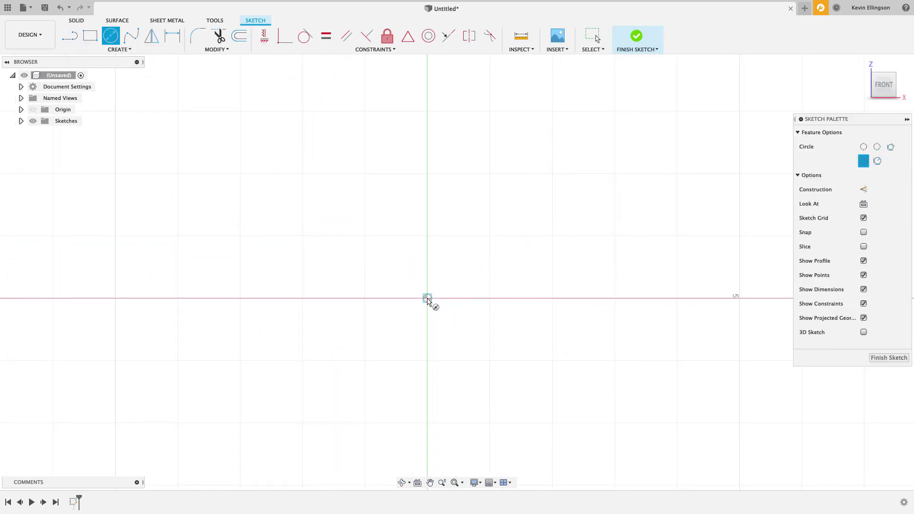
click(427, 298)
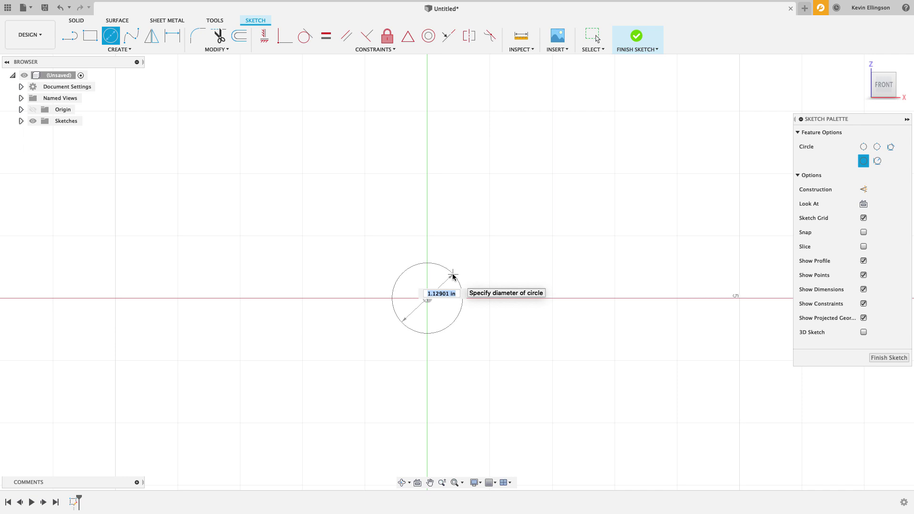
text(.5)
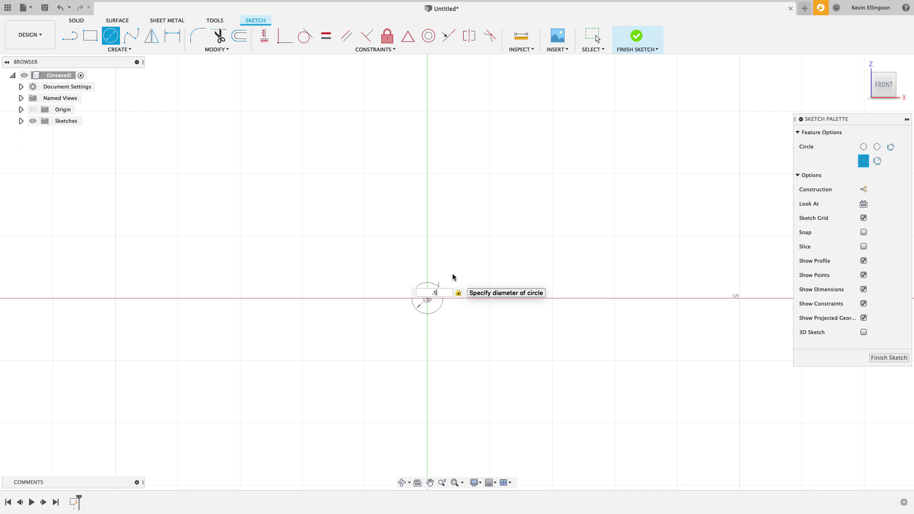
key(Return)
Step: Add a concentric 3.5 in diameter circle centred on the origin
key(Escape)
click(111, 36)
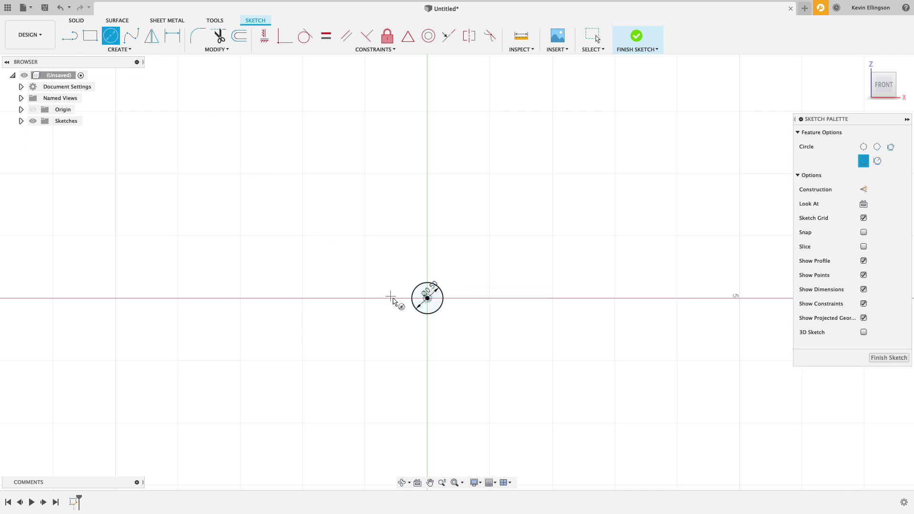
click(427, 298)
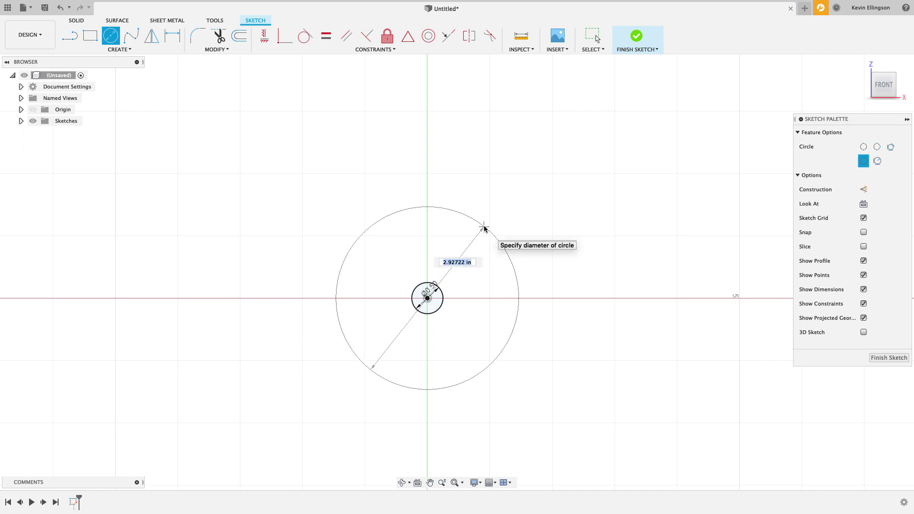
text(3.5)
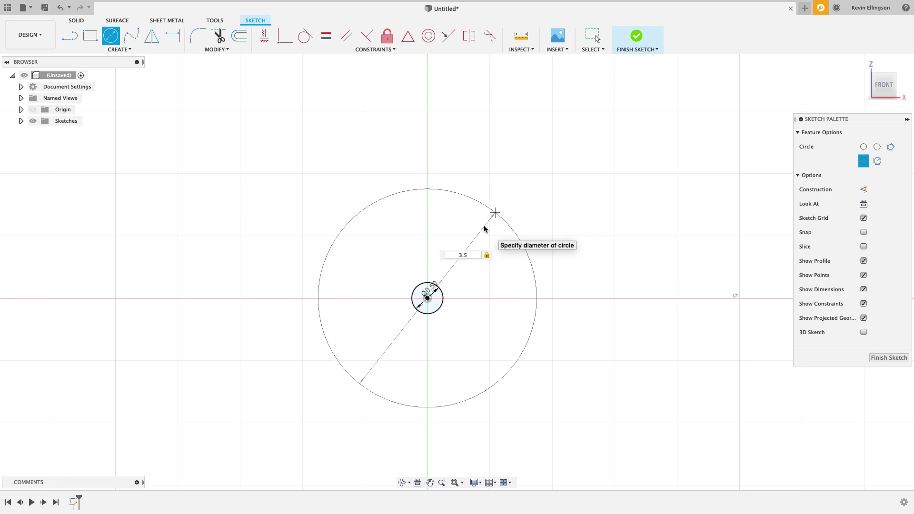
key(Return)
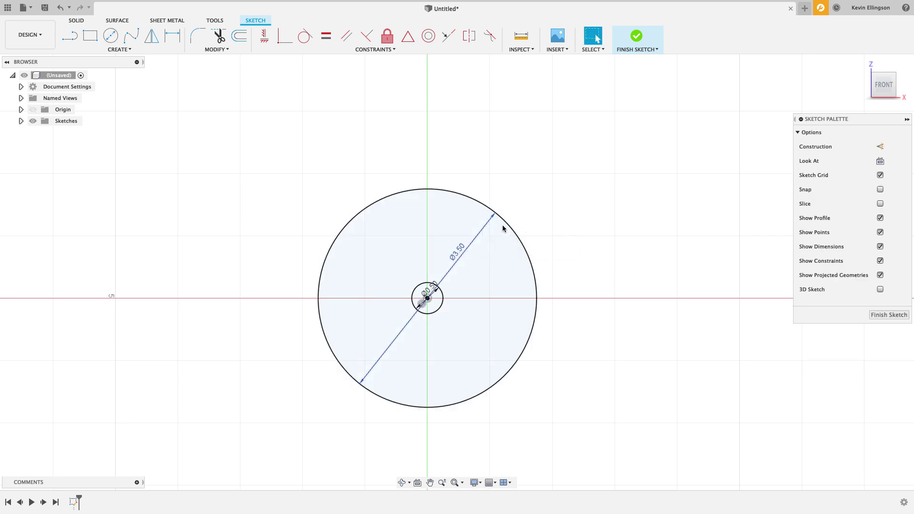
Step: Extrude the ring profile between the two circles 0.25 in into a solid plate
click(881, 316)
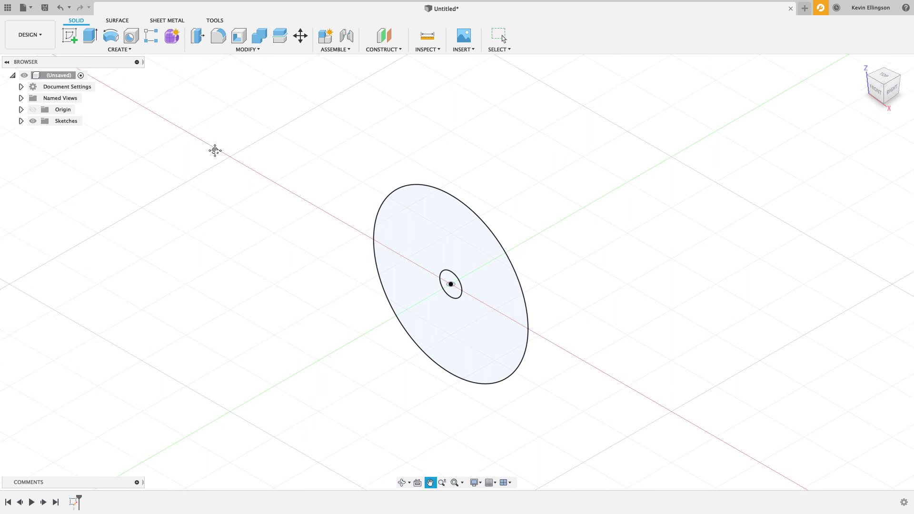
click(90, 36)
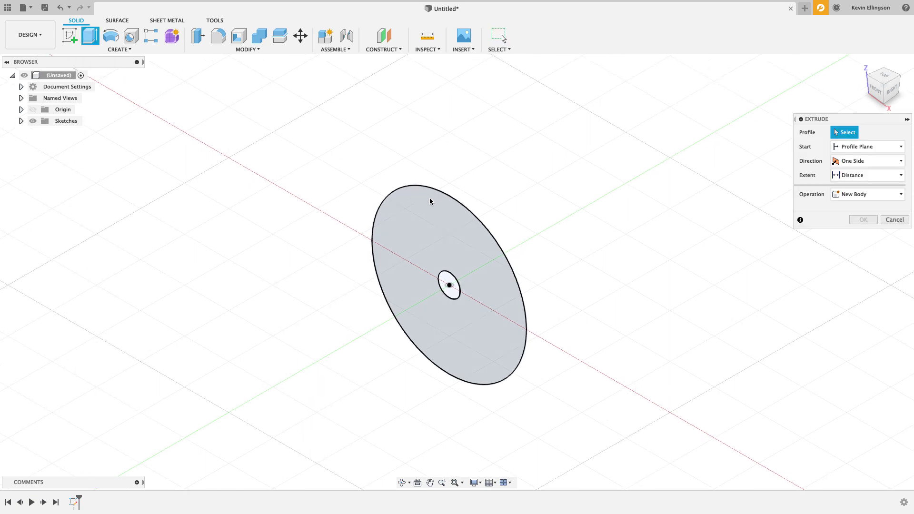
click(439, 200)
text(.25)
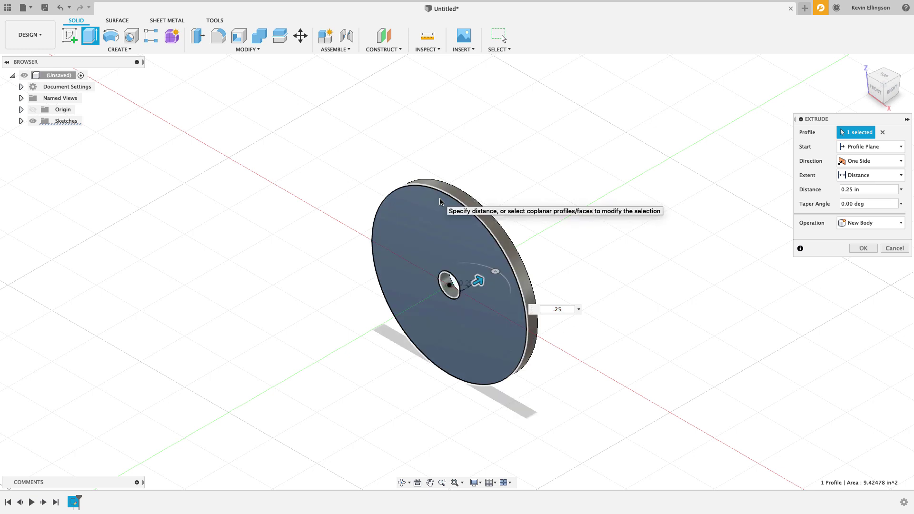
click(863, 248)
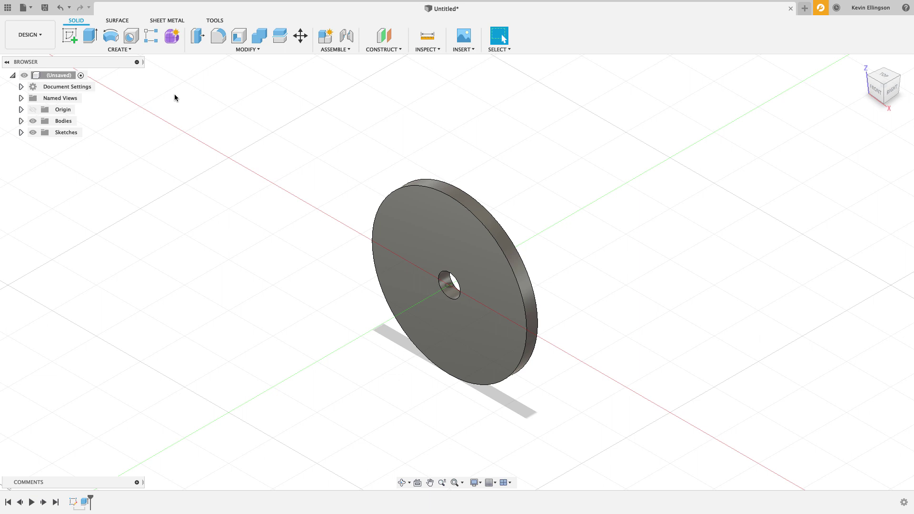
Step: On the disc's front face, sketch a 3 in dashed construction circle centred on the hole
click(70, 36)
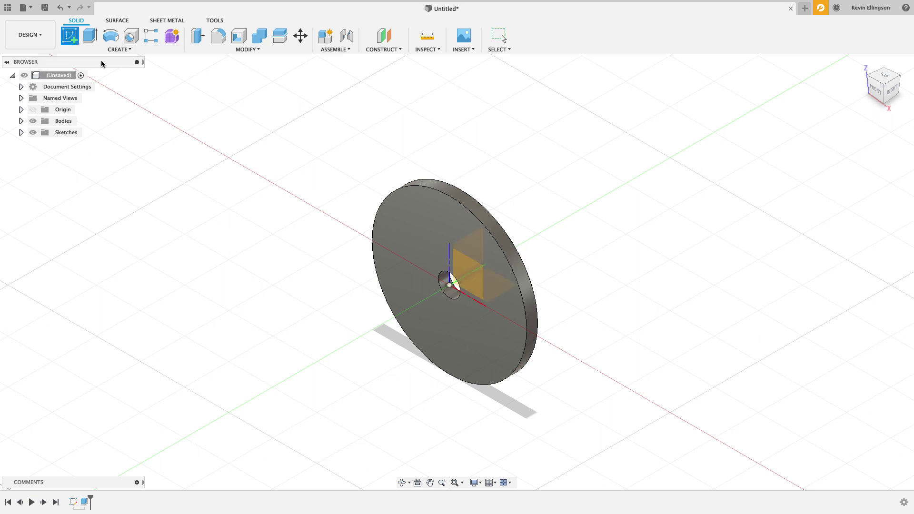
click(411, 224)
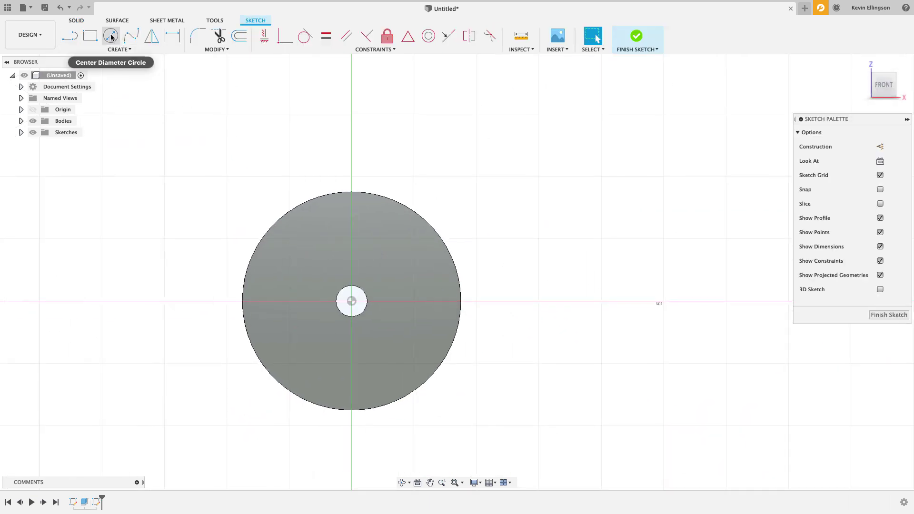
click(111, 36)
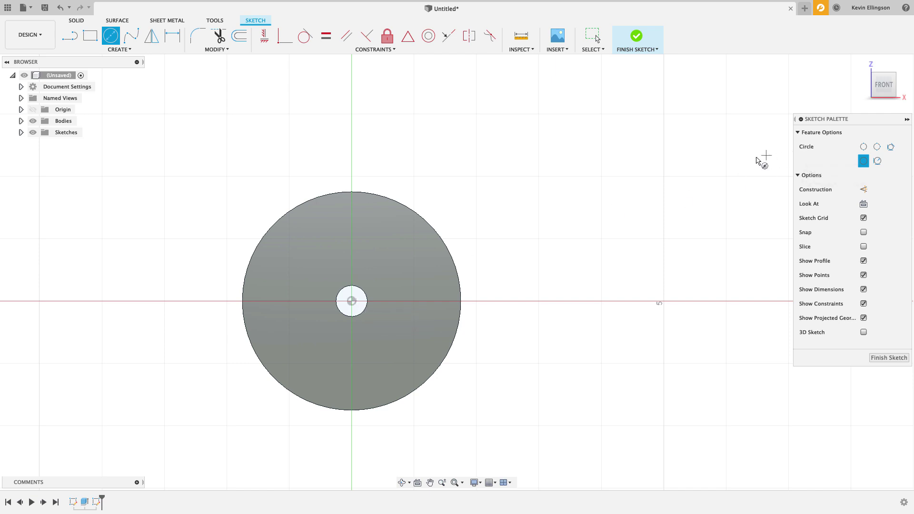
click(864, 190)
click(351, 301)
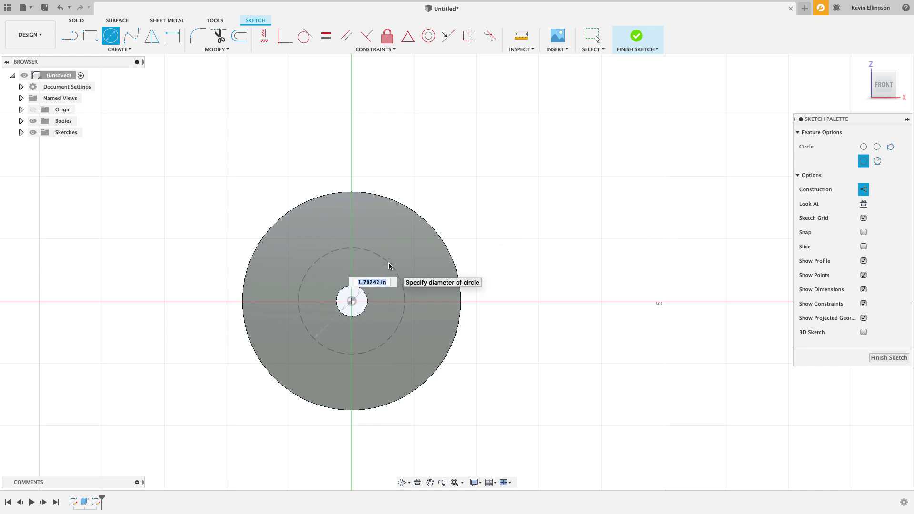
text(3)
key(Return)
key(Escape)
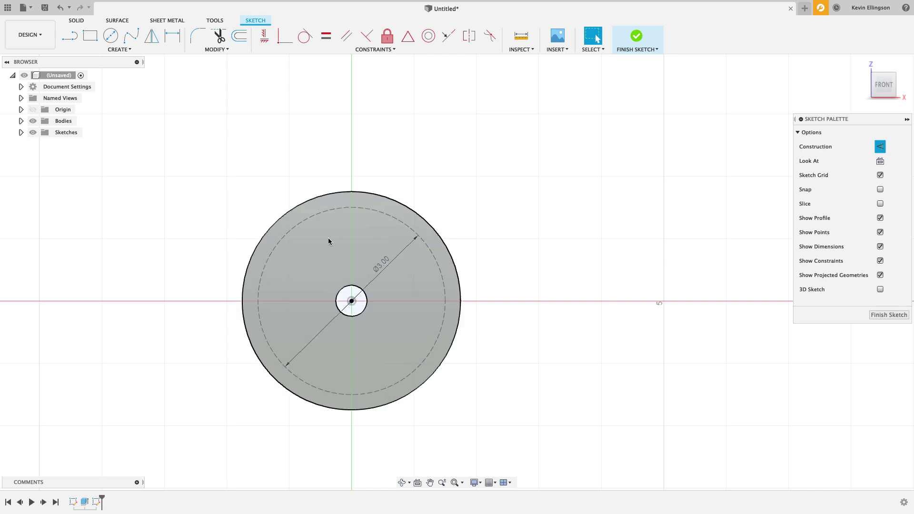
middle_drag(394, 233, 488, 236)
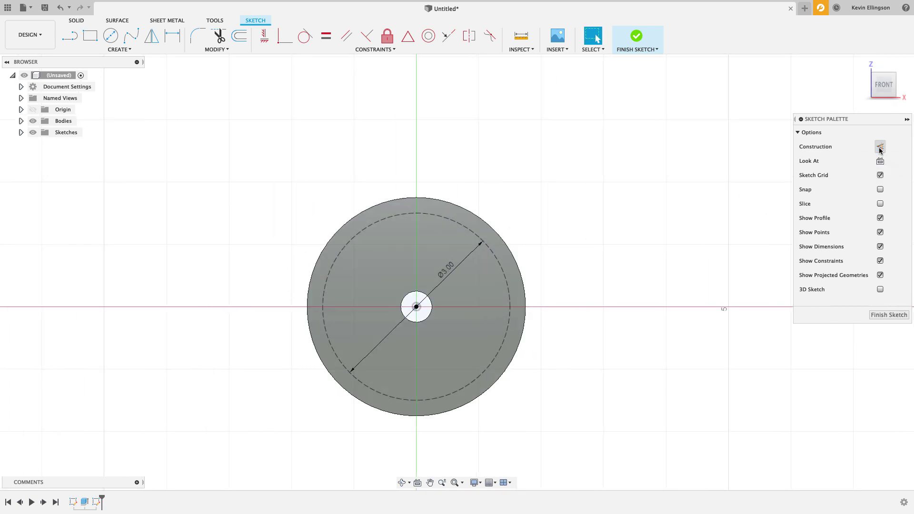
middle_drag(593, 197, 672, 192)
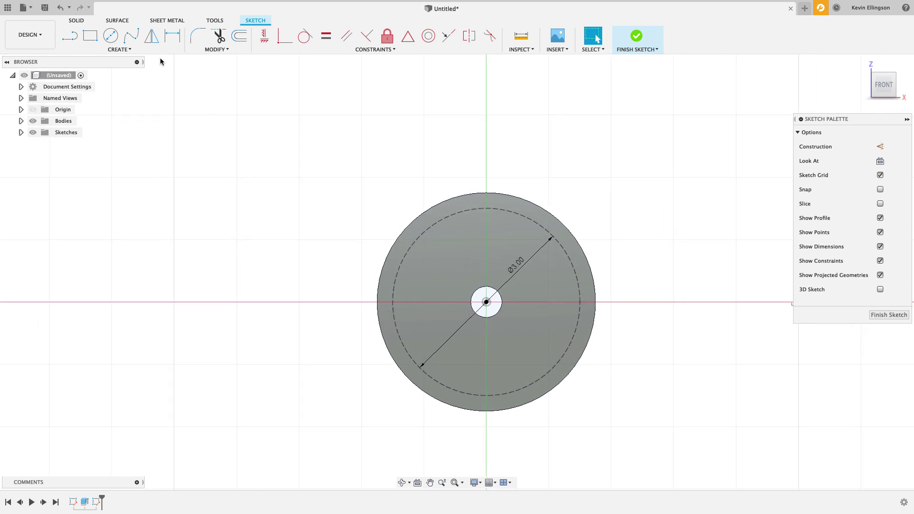
Step: Draw a 1.375 in circle centred on the top of the construction circle
click(111, 36)
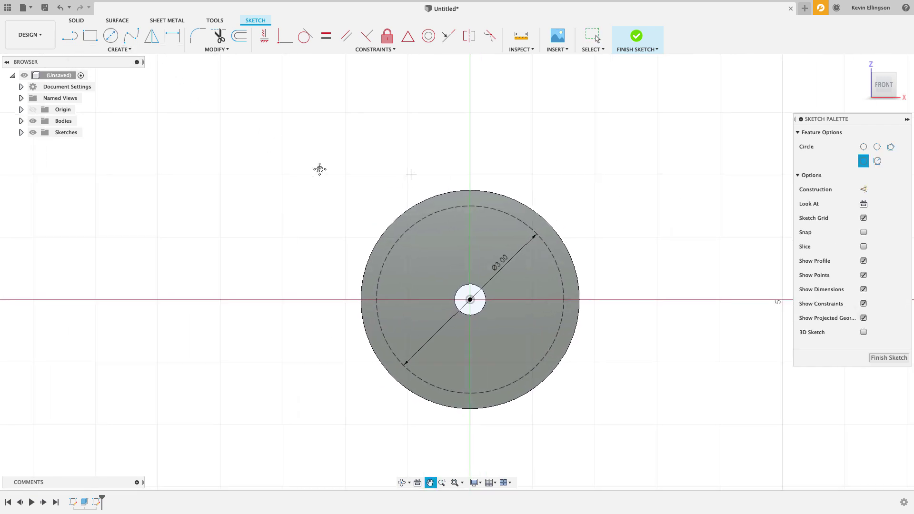
scroll(404, 171, up, 3)
mouse_move(457, 164)
middle_down()
mouse_move(472, 167)
mouse_move(476, 143)
middle_up()
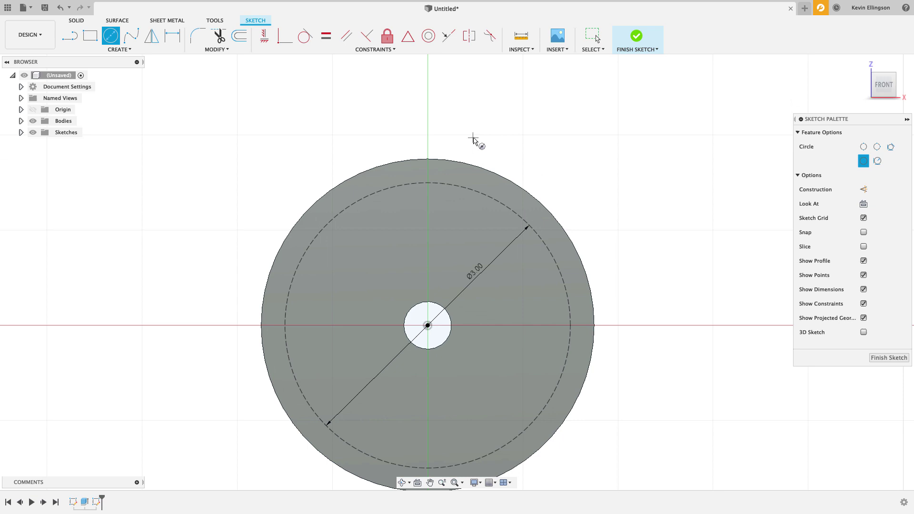
click(413, 184)
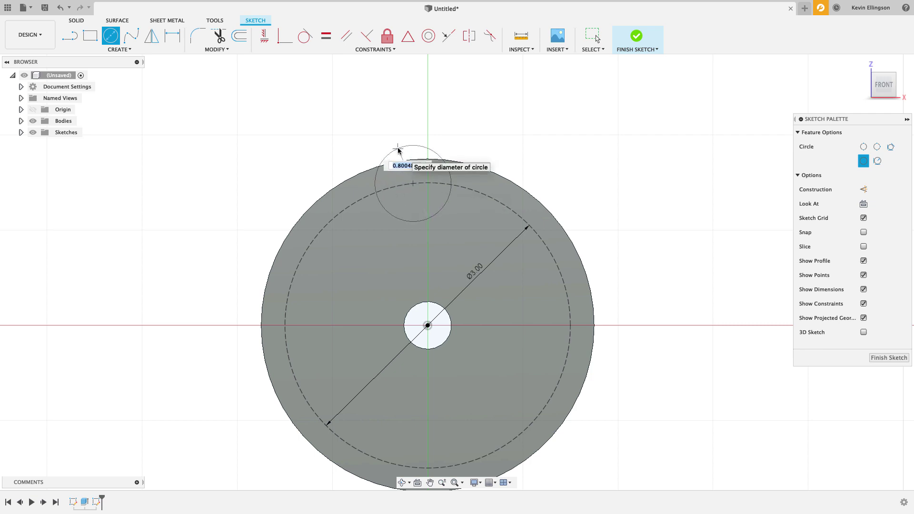
text(1.)
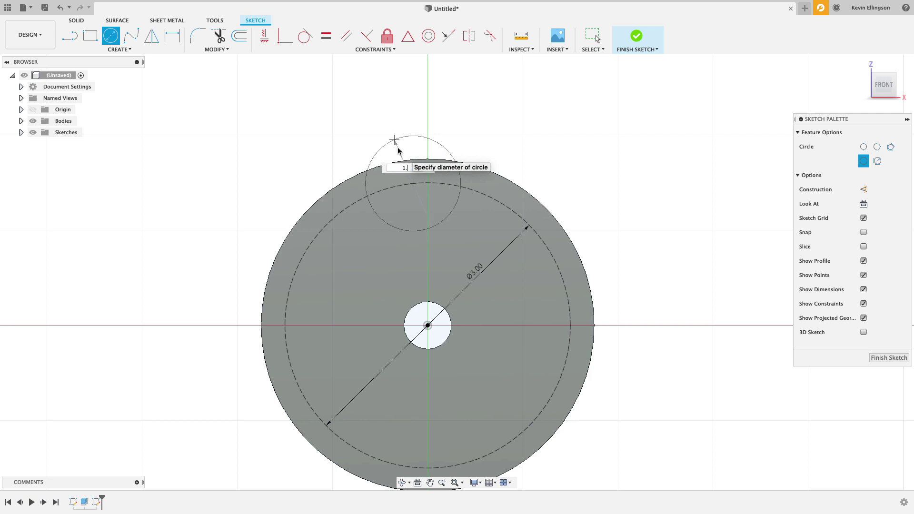
text(375)
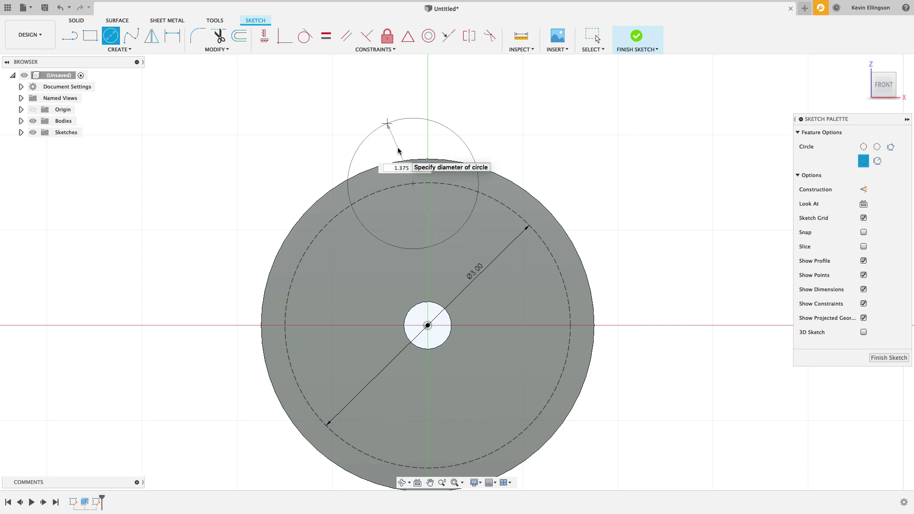
key(Return)
Step: Constrain the new circle's centre vertically above the origin and finish the sketch
scroll(523, 119, down, 1)
middle_drag(530, 124, 472, 126)
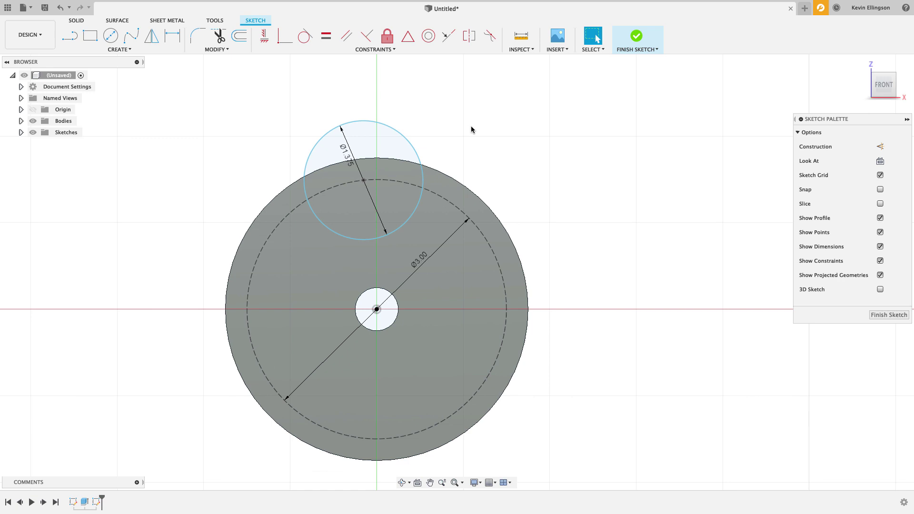
click(268, 38)
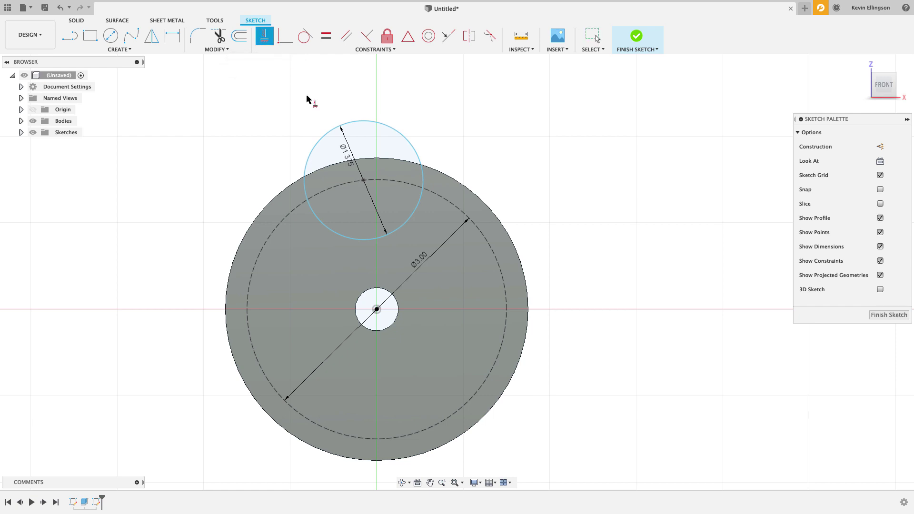
click(376, 310)
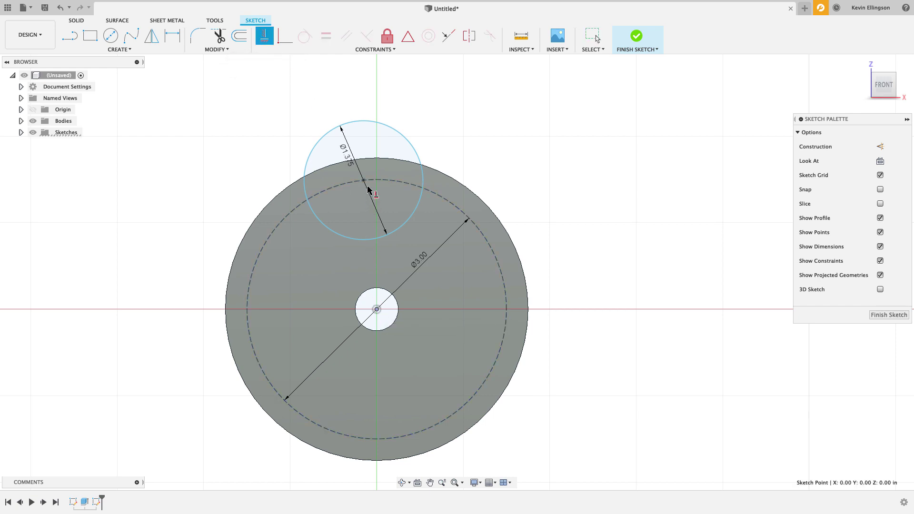
click(364, 181)
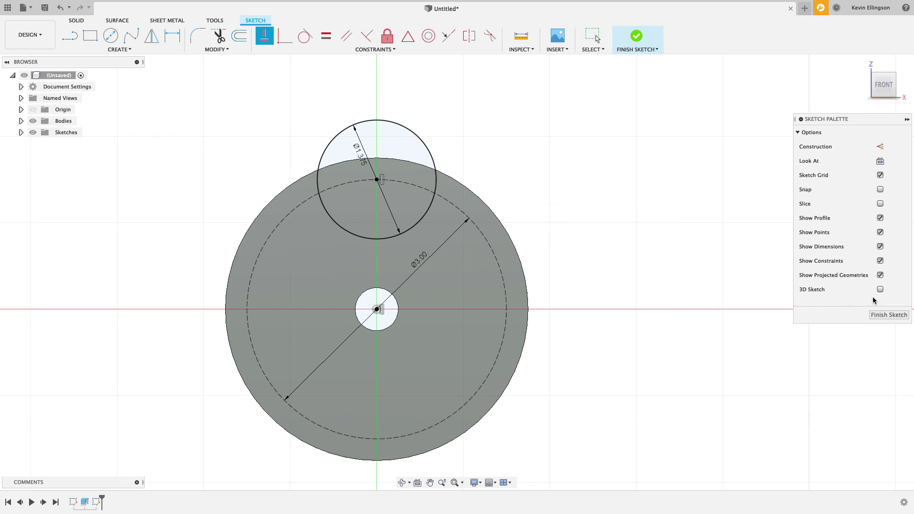
click(884, 316)
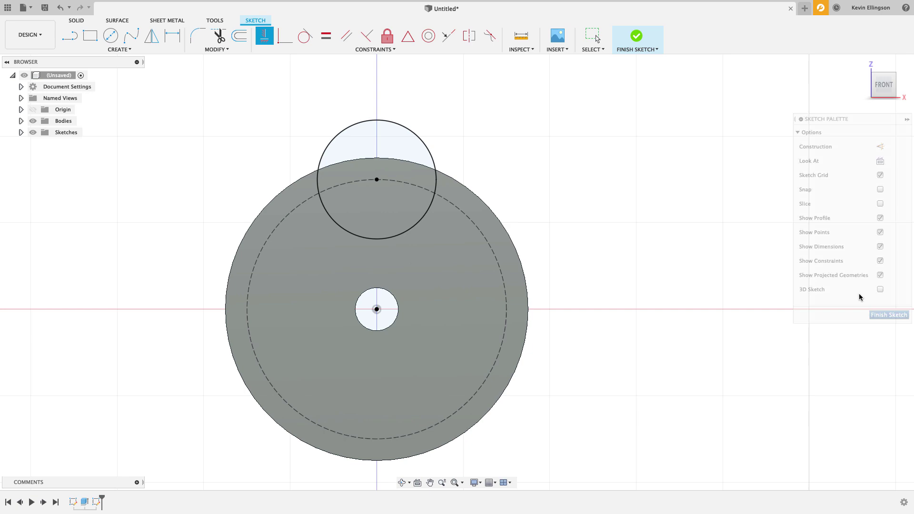
Step: Extrude the lune above the disc to the disc face, joining it as a lobe
click(862, 63)
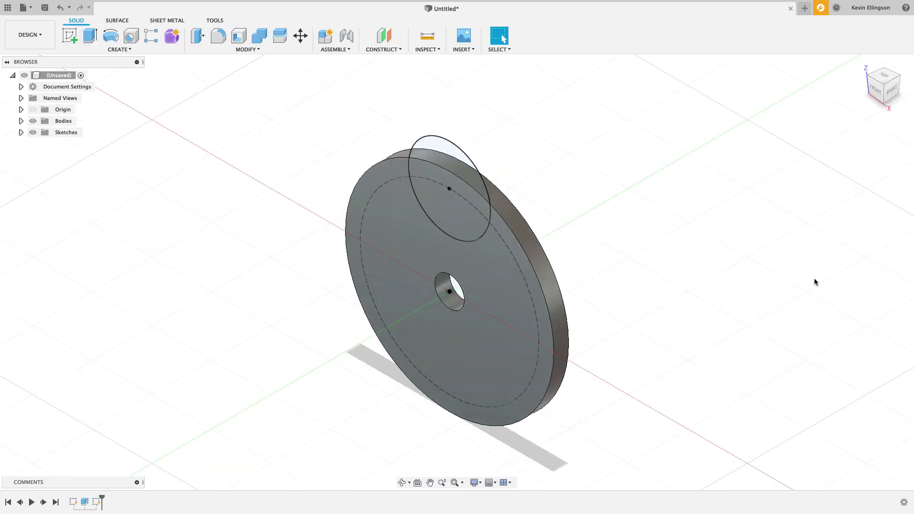
click(90, 36)
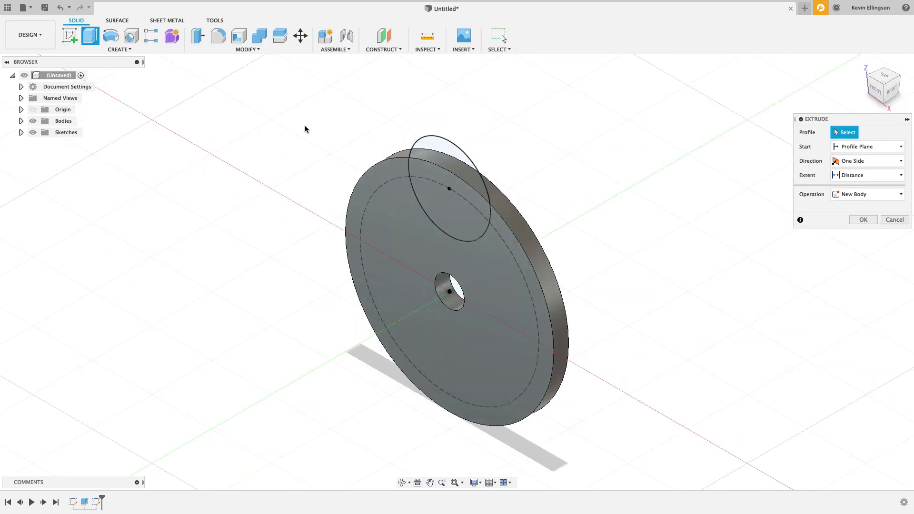
click(464, 157)
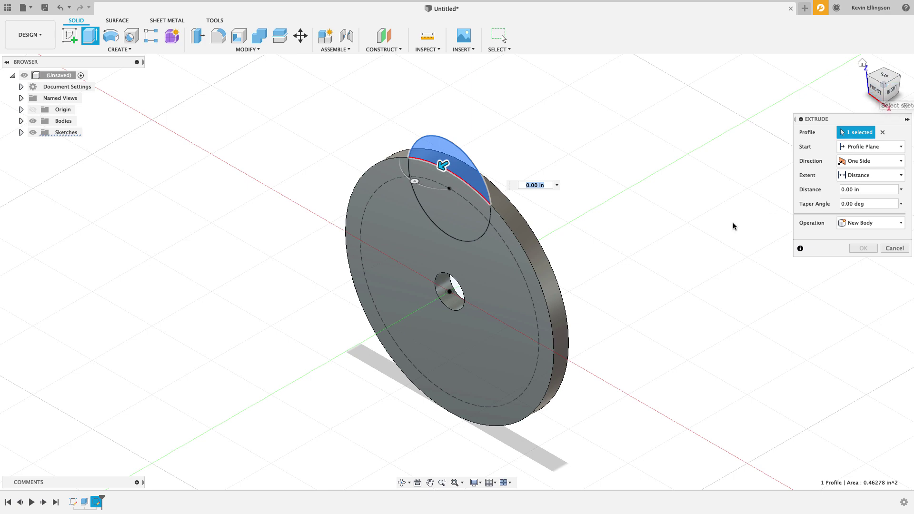
click(872, 175)
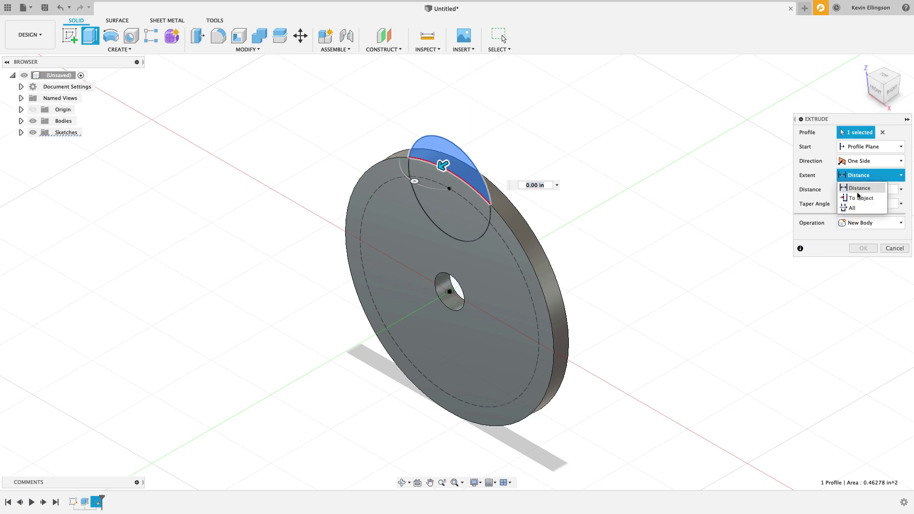
click(852, 193)
shift+middle_drag(690, 220, 700, 241)
click(539, 206)
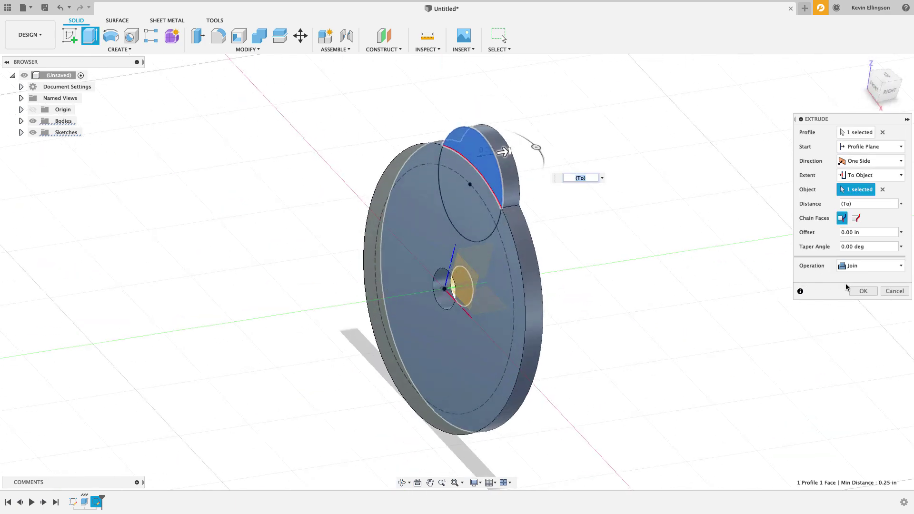
click(863, 290)
click(861, 67)
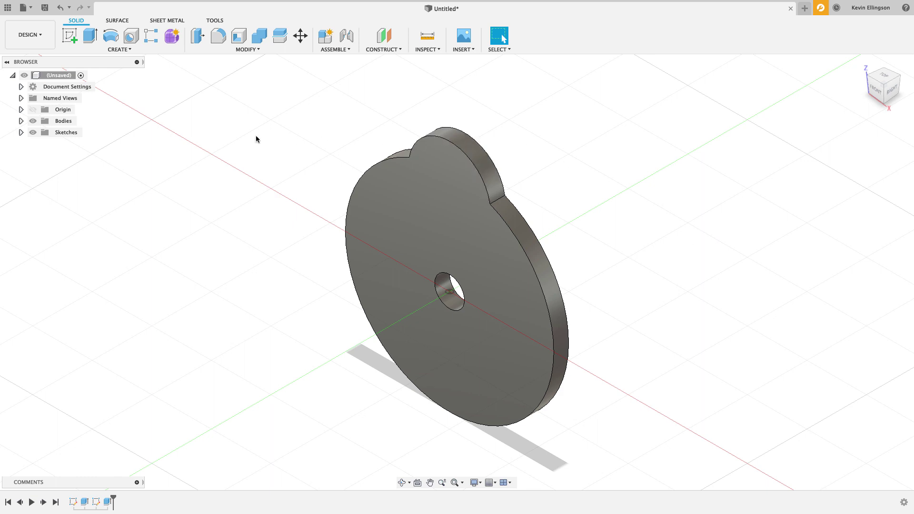
Step: Sketch concentric 1.00 in and 3.00 in circles at the origin on the plate face
click(72, 35)
click(424, 228)
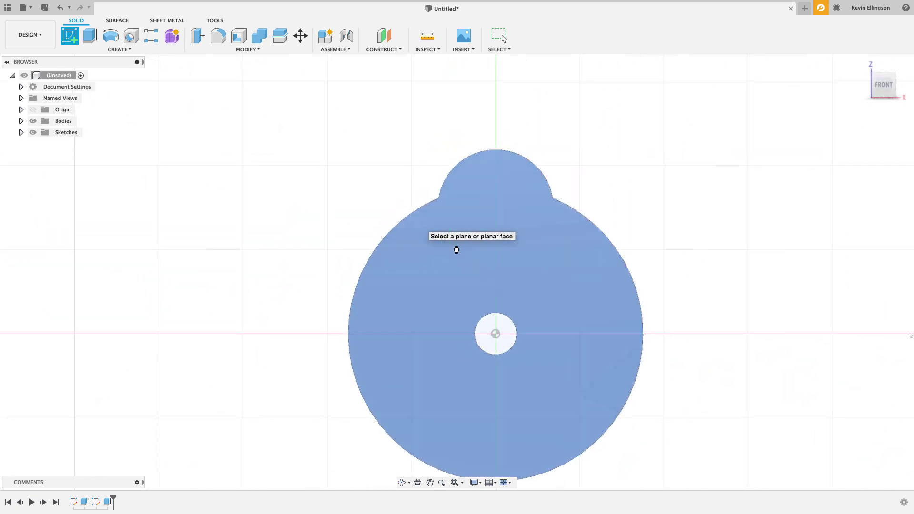
click(111, 36)
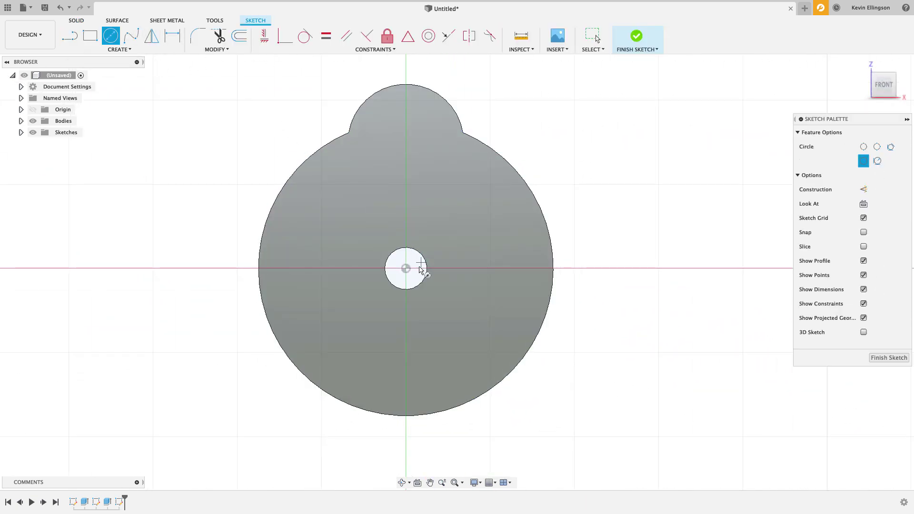
click(406, 268)
text(1)
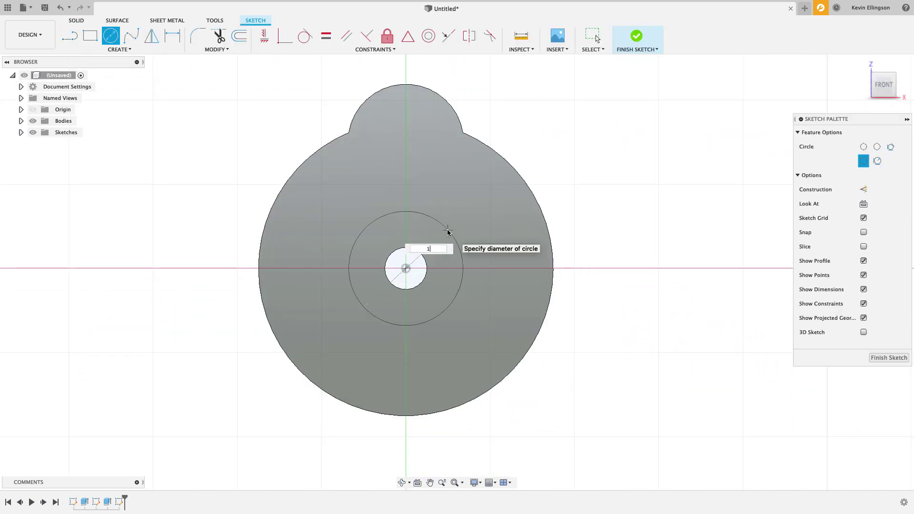
key(Return)
key(Escape)
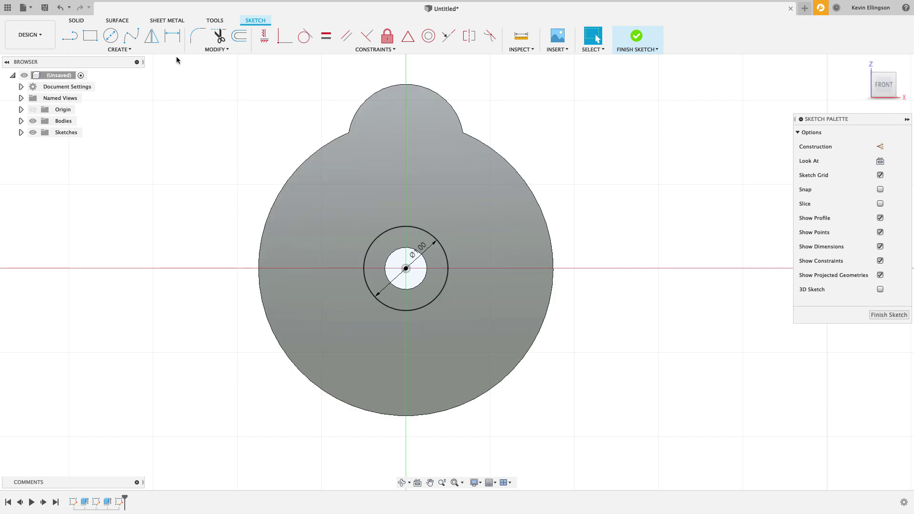
click(110, 36)
click(406, 269)
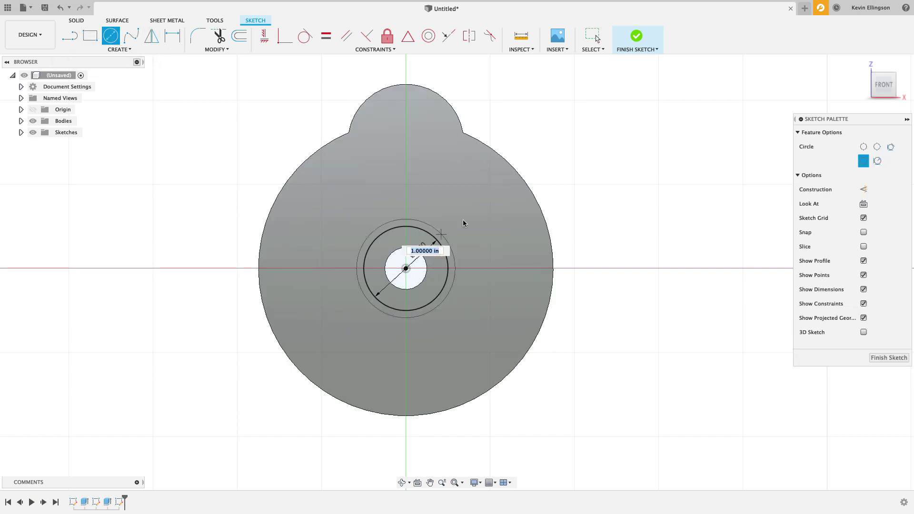
text(3)
key(Return)
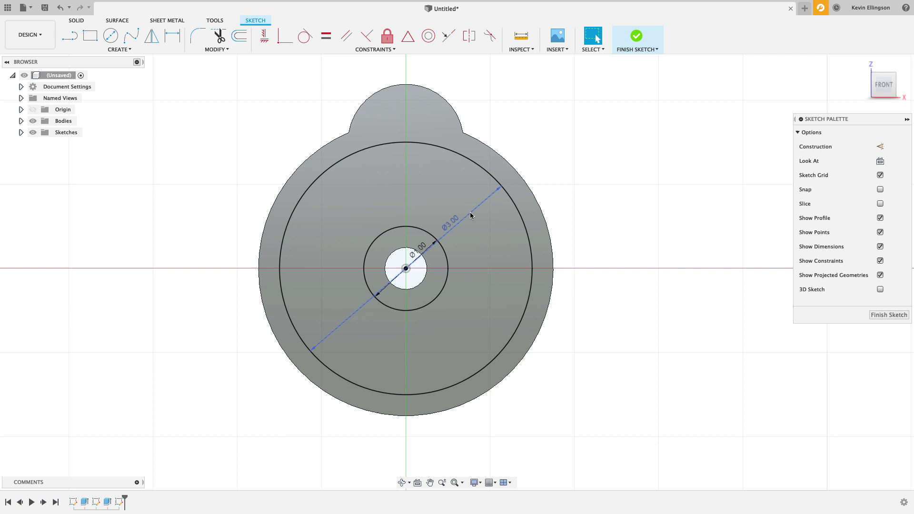
key(Escape)
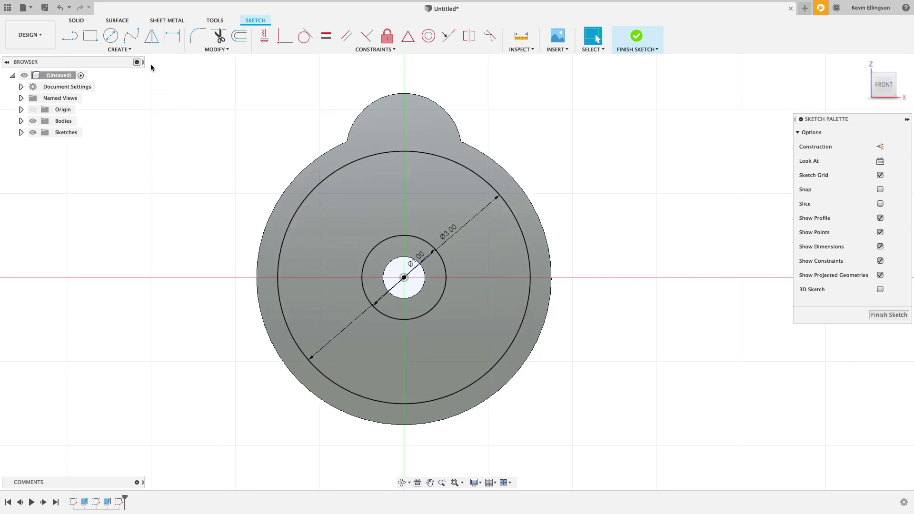
Step: Place a sketch point on the centre hole's edge
click(129, 49)
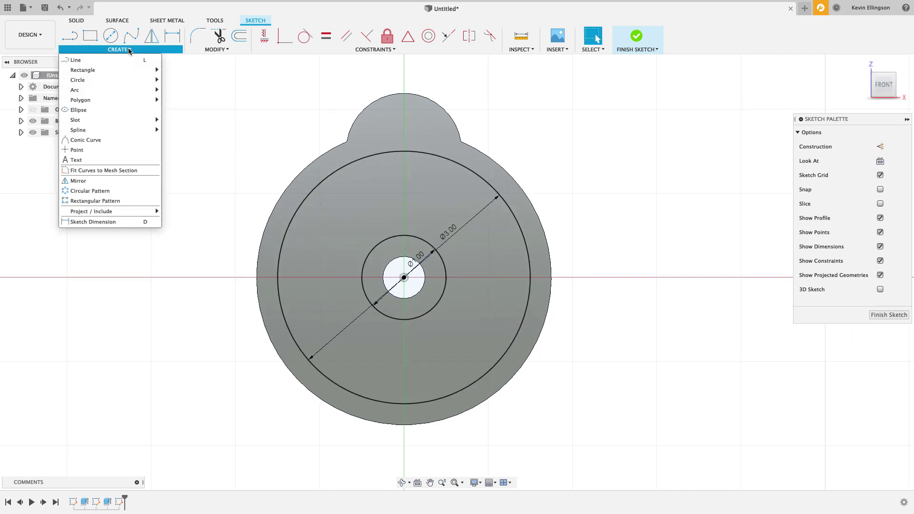
click(121, 151)
scroll(402, 257, up, 2)
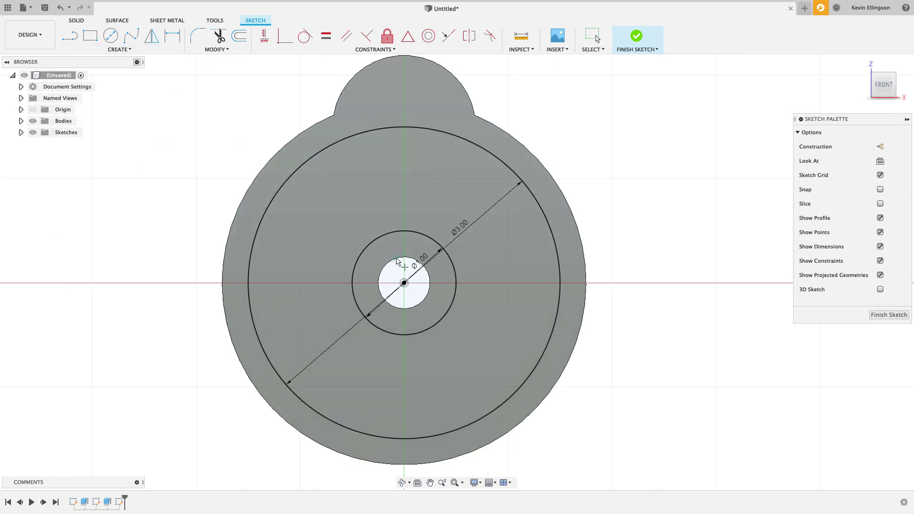
click(430, 280)
key(Escape)
middle_drag(567, 176, 590, 191)
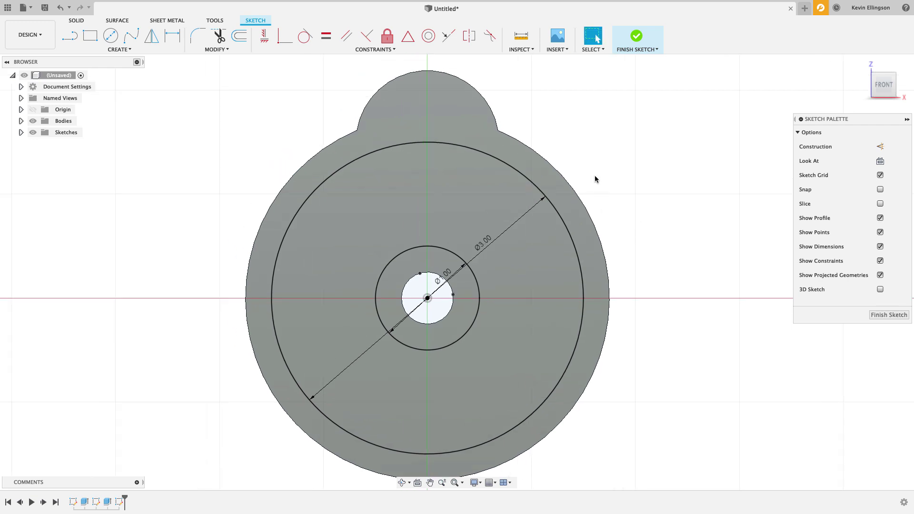
Step: Align the hole points vertically above and horizontally level with the sketch centre
click(264, 37)
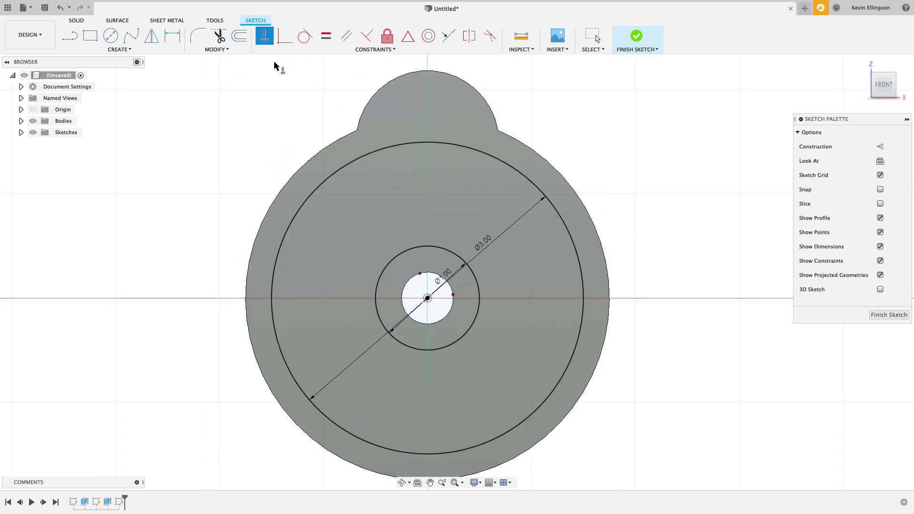
click(427, 298)
click(420, 273)
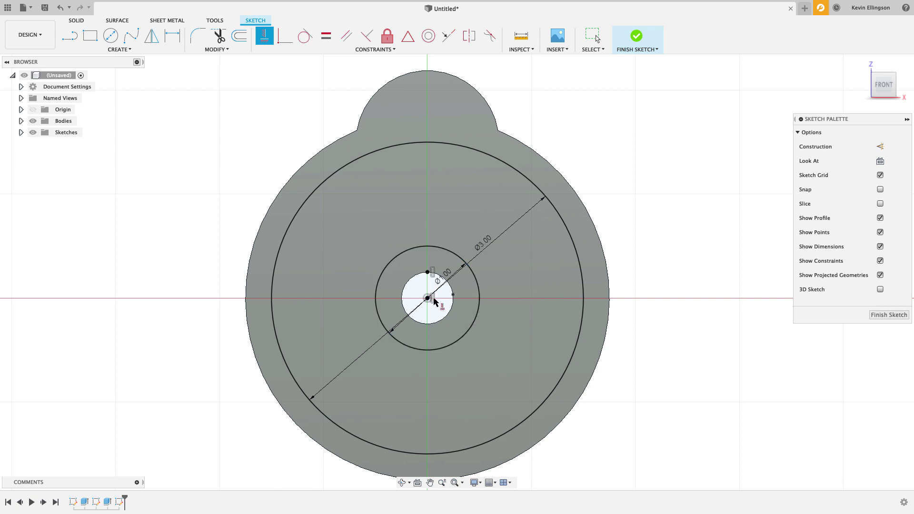
click(428, 298)
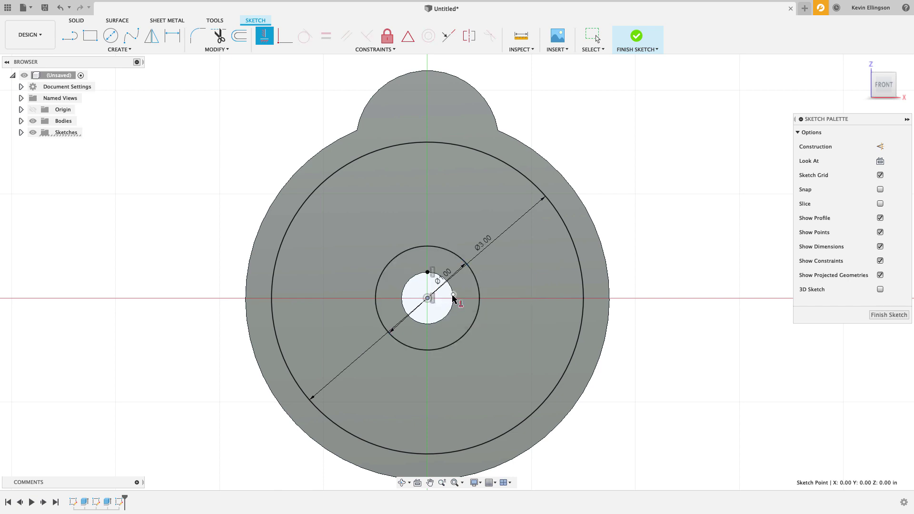
click(453, 295)
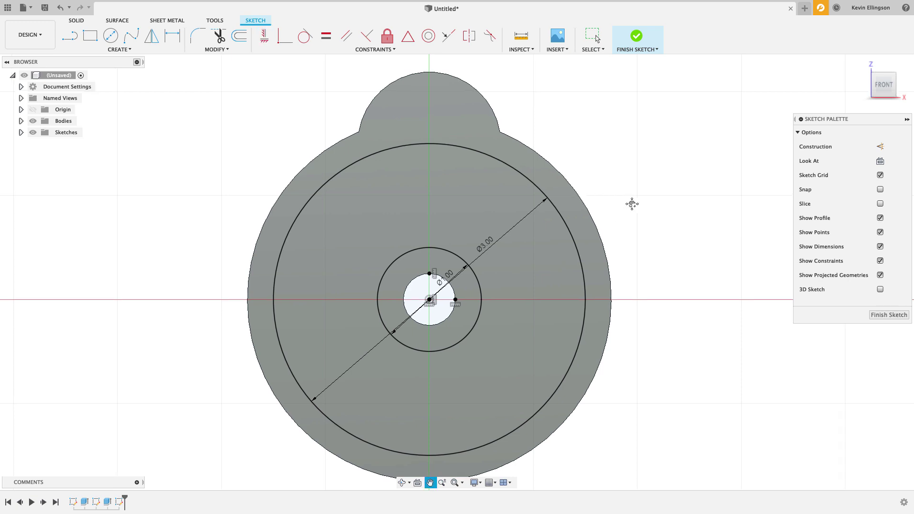
middle_drag(632, 204, 651, 219)
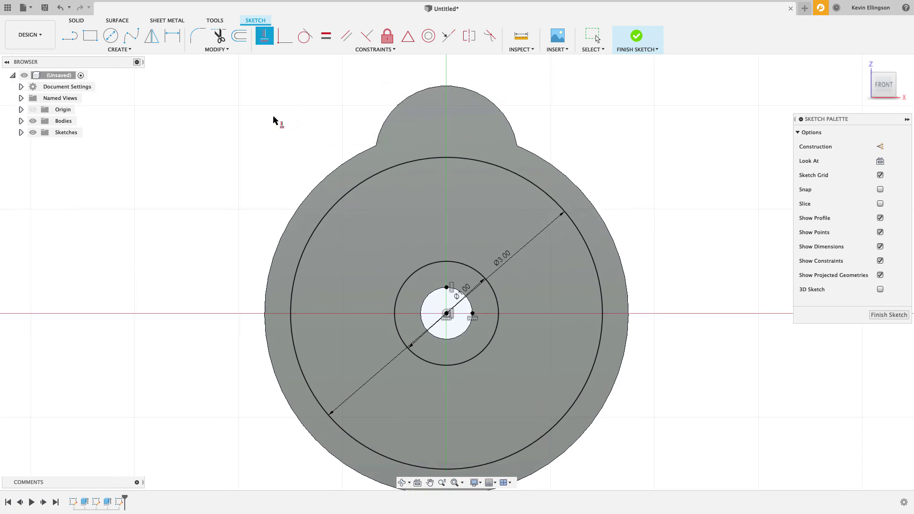
Step: Draw one vertical and one horizontal line from the 1.00 in circle to the 3.00 in circle
click(70, 36)
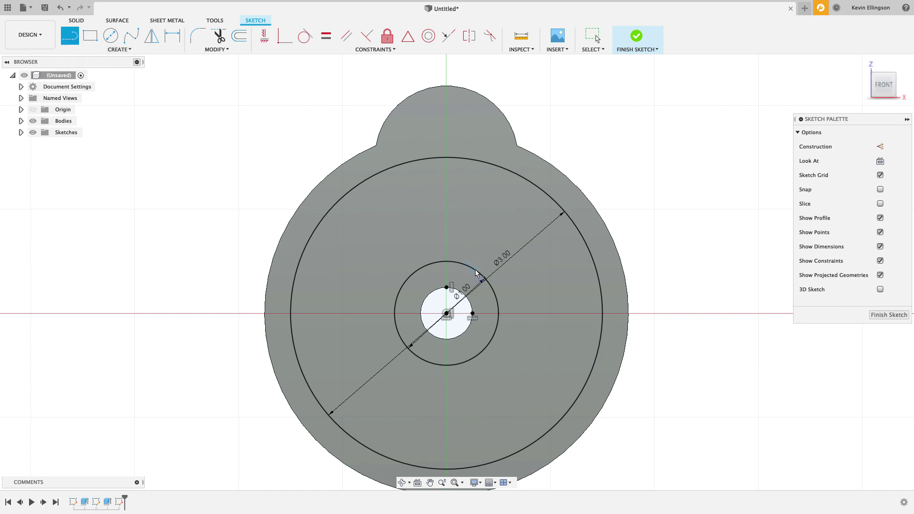
click(477, 271)
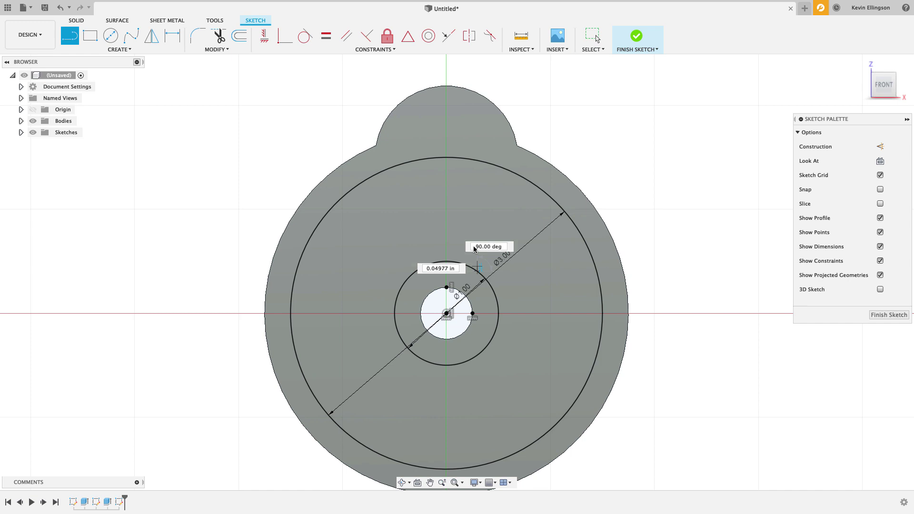
double_click(477, 161)
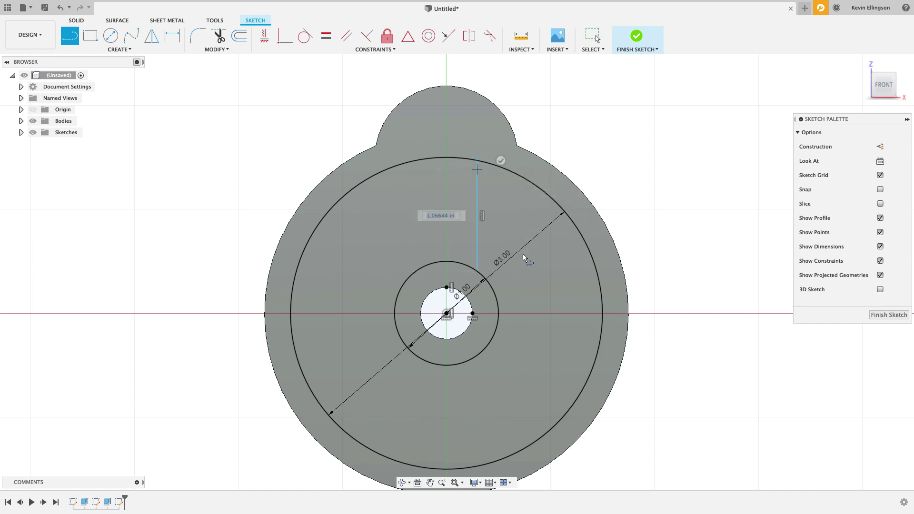
click(491, 288)
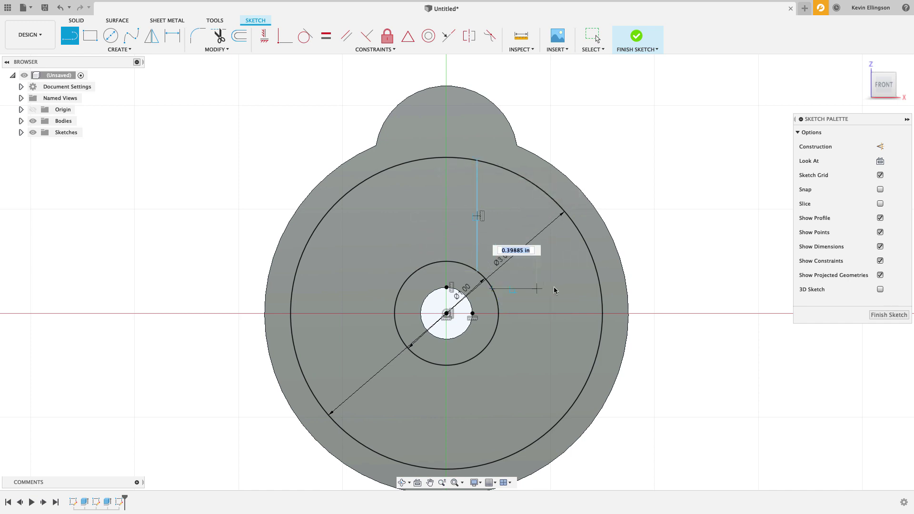
double_click(601, 289)
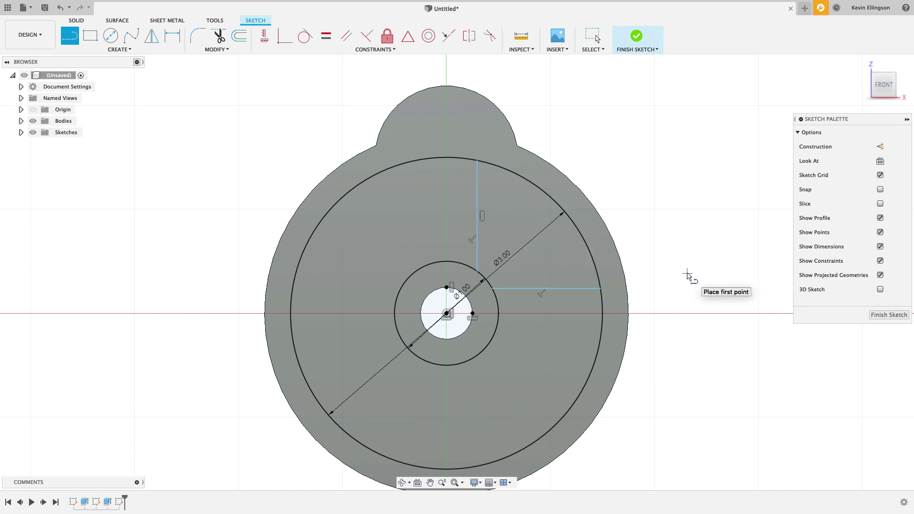
key(Escape)
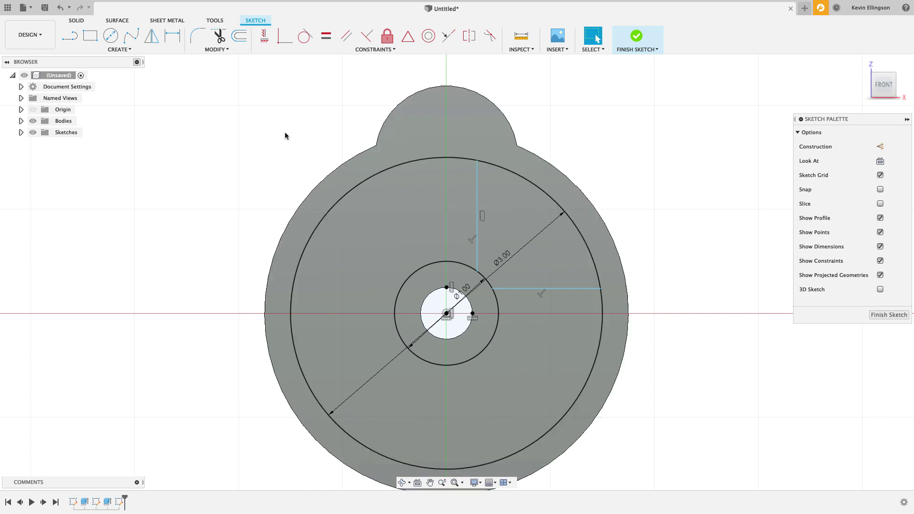
Step: Align the horizontal line's inner end with the hole's top point and the vertical line with its right point
click(264, 36)
click(492, 289)
click(447, 288)
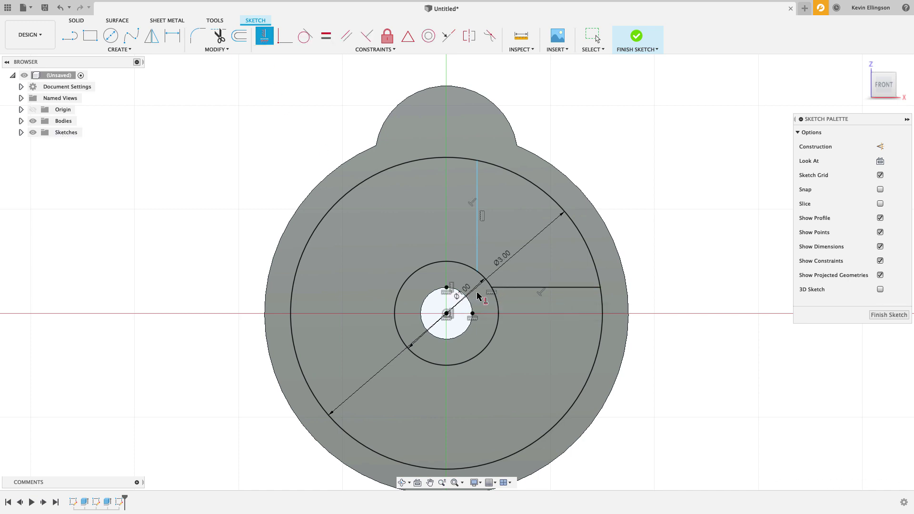
click(478, 271)
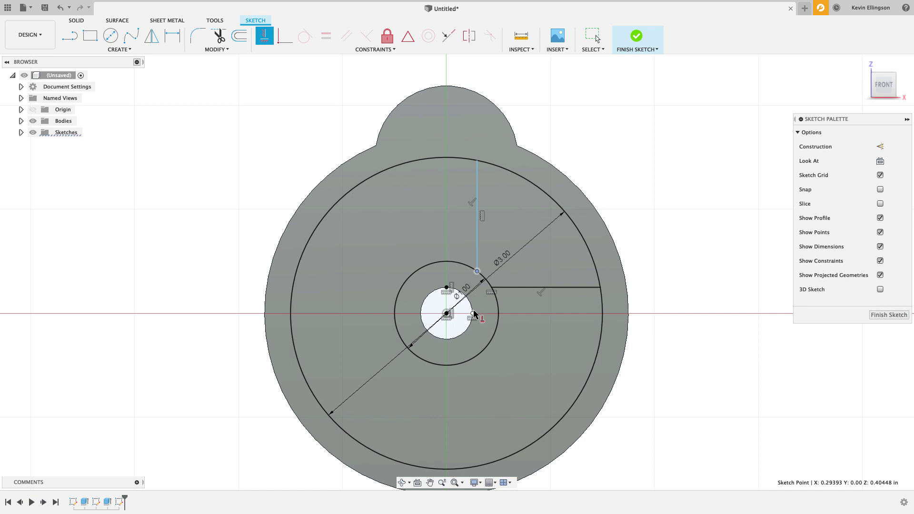
click(473, 313)
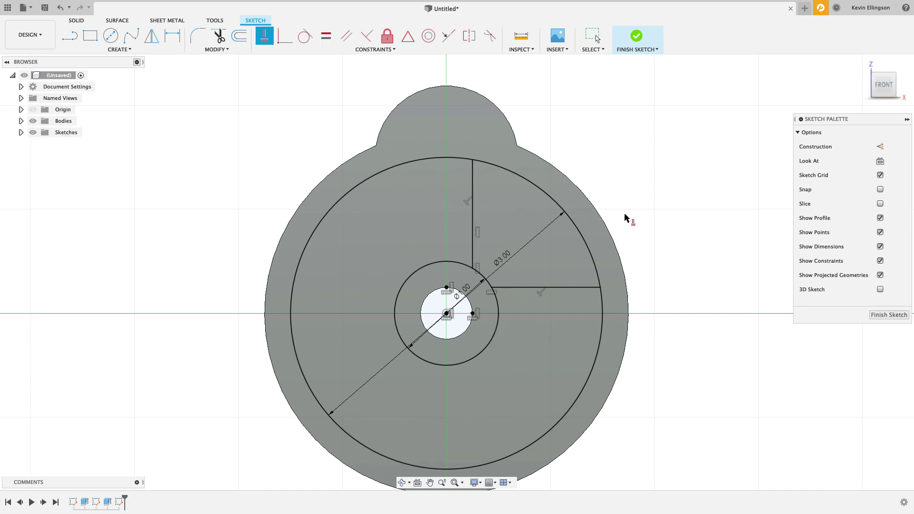
click(472, 313)
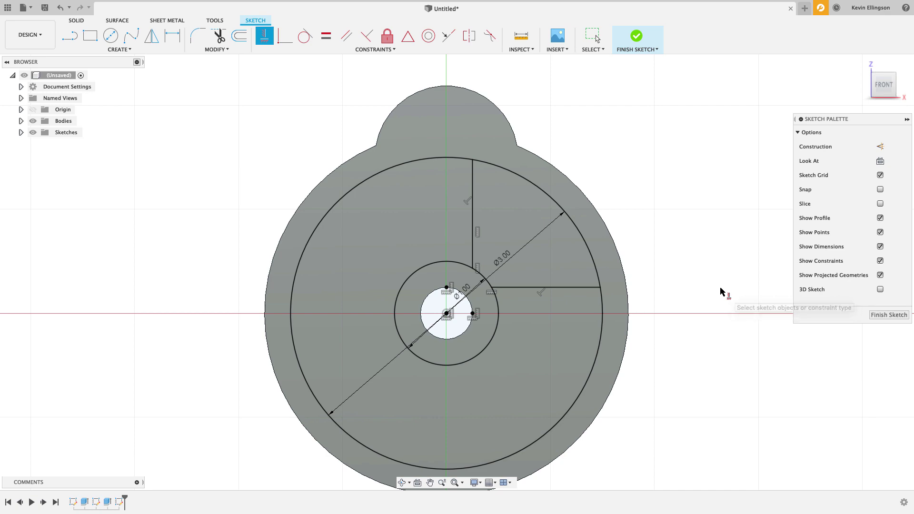
Step: Close the sketch and cut the wedge between the lines through the whole plate with extent All
click(889, 315)
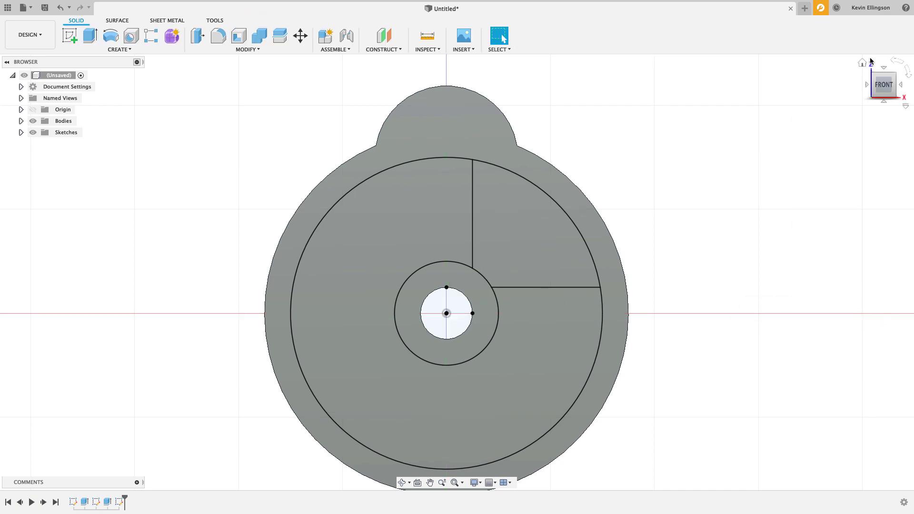
click(863, 63)
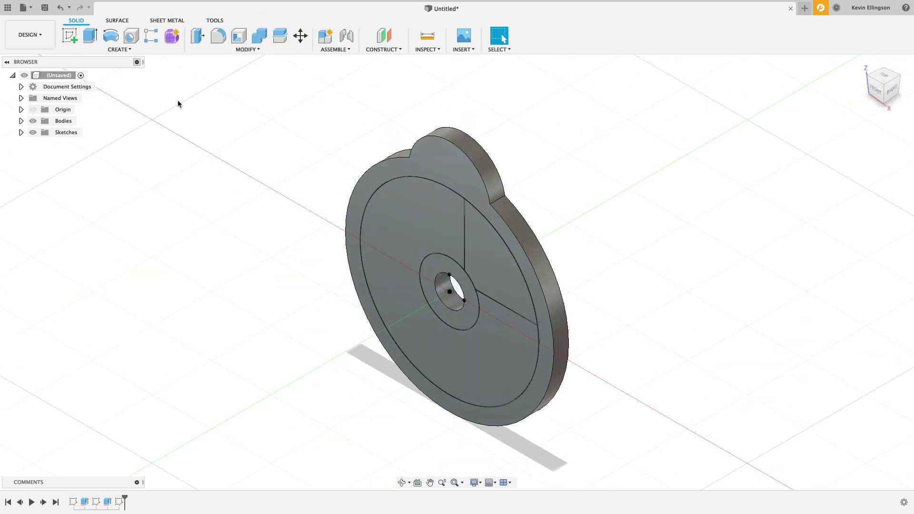
click(90, 35)
click(478, 267)
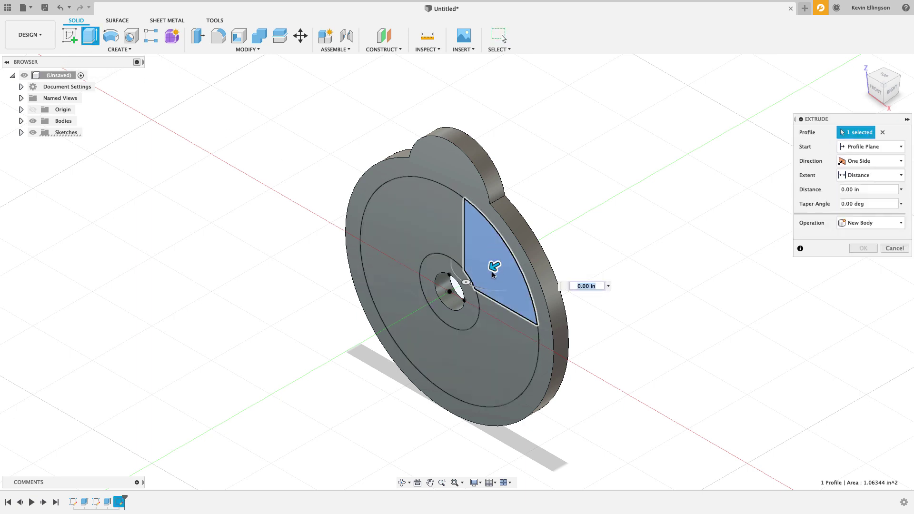
drag(493, 274, 631, 214)
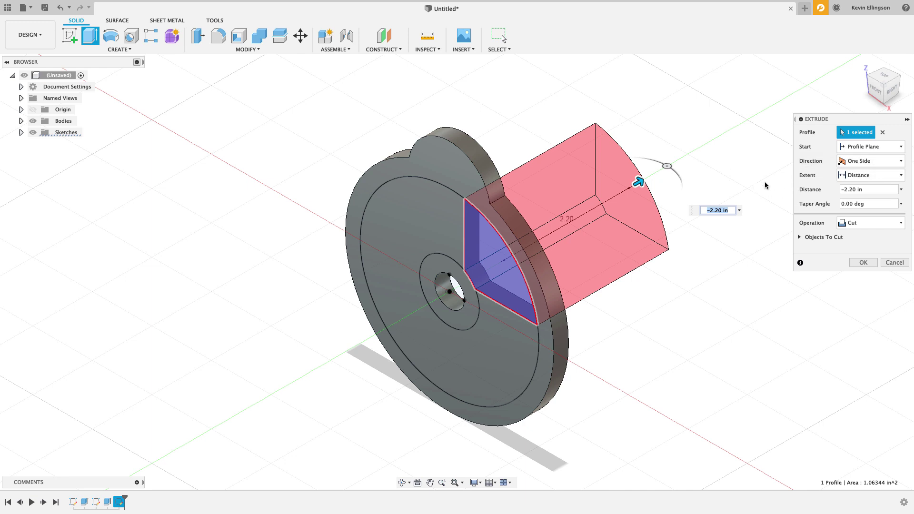
click(863, 180)
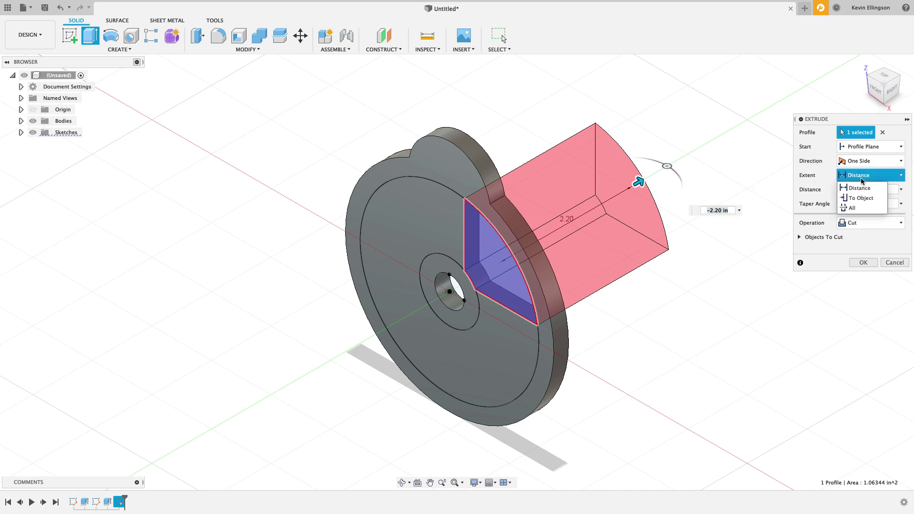
click(855, 208)
click(863, 263)
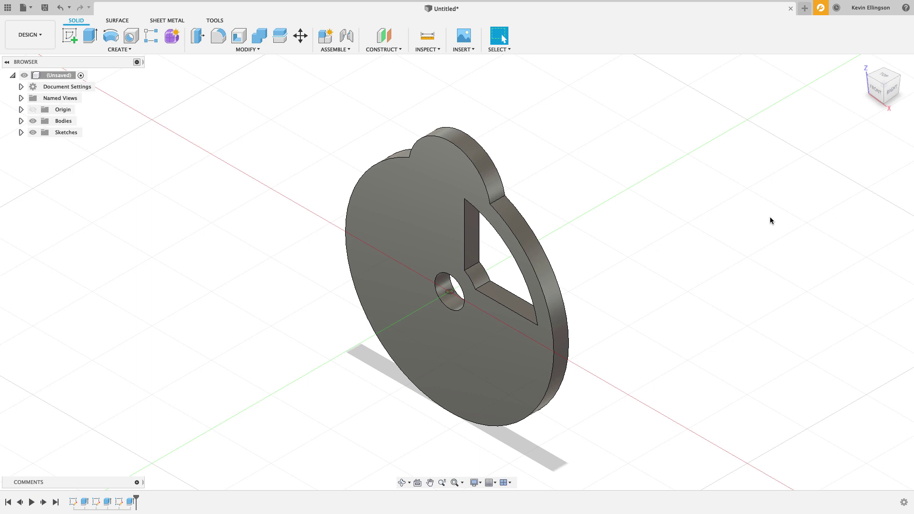
Step: Start a feature circular pattern with Extrude2 and the wedge cut selected
click(119, 50)
mouse_move(127, 242)
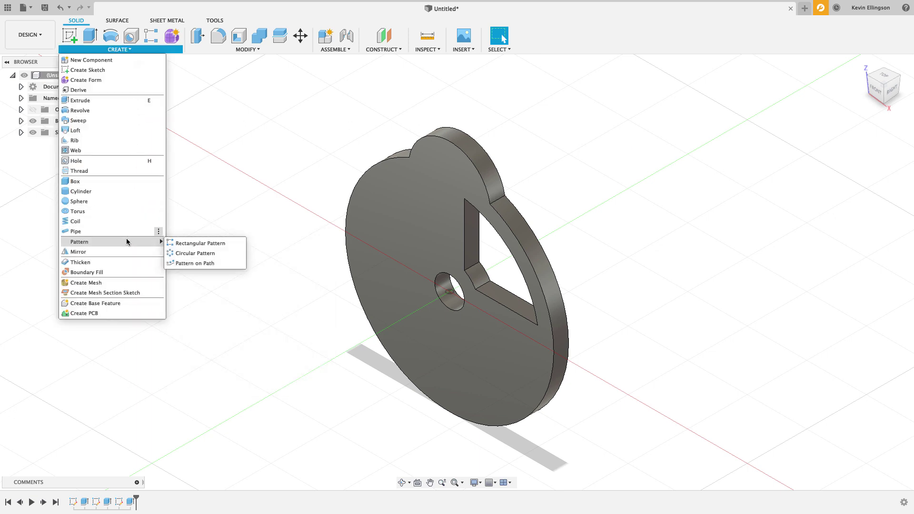
click(191, 253)
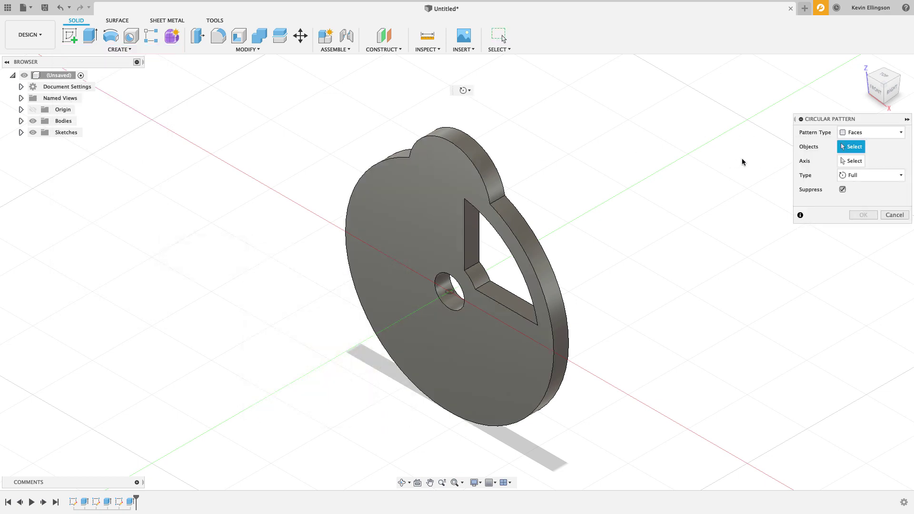
click(857, 133)
click(862, 165)
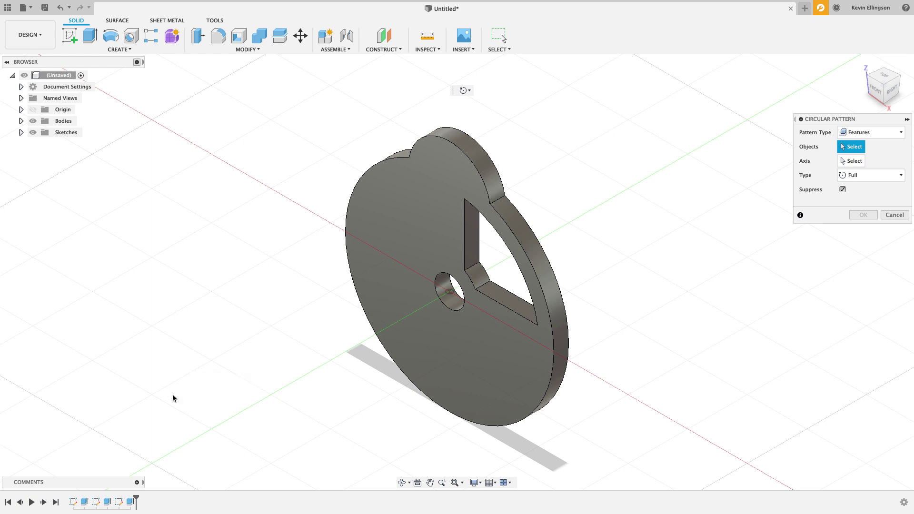
click(107, 502)
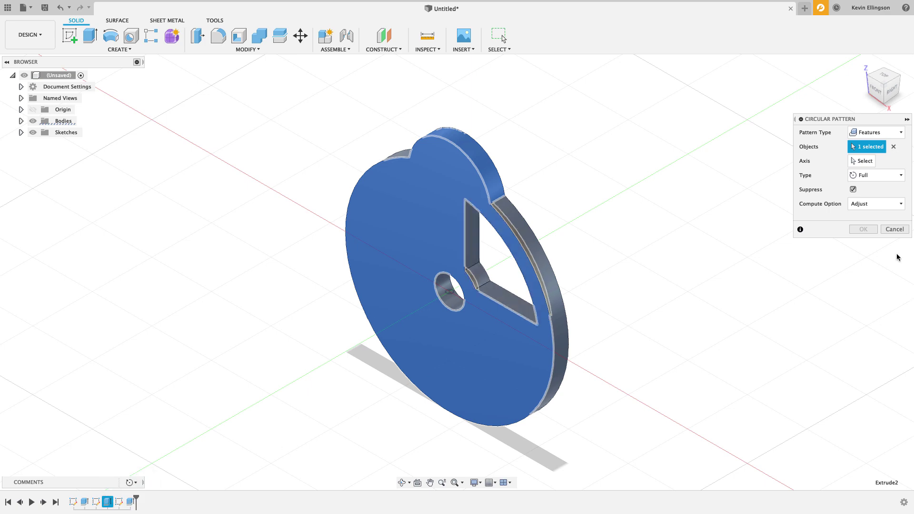
click(134, 504)
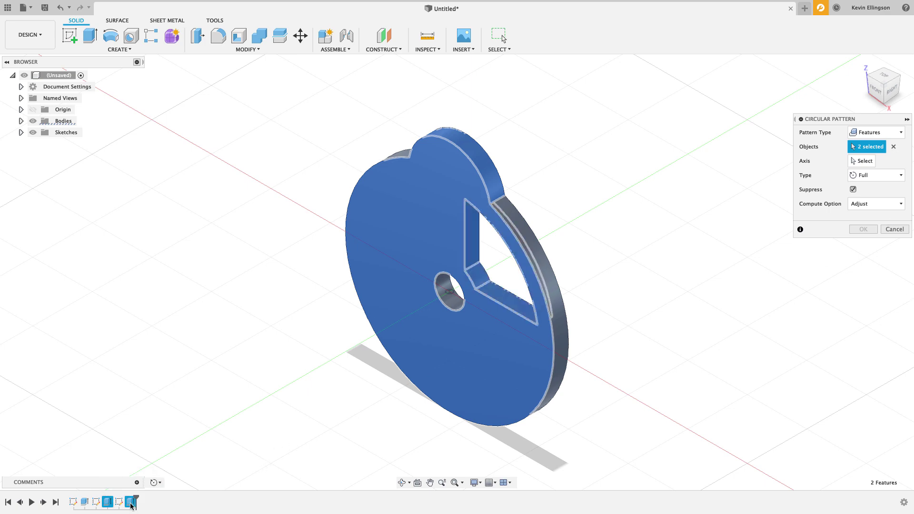
Step: Use the centre hole as the pattern axis and set the quantity to 4
click(862, 161)
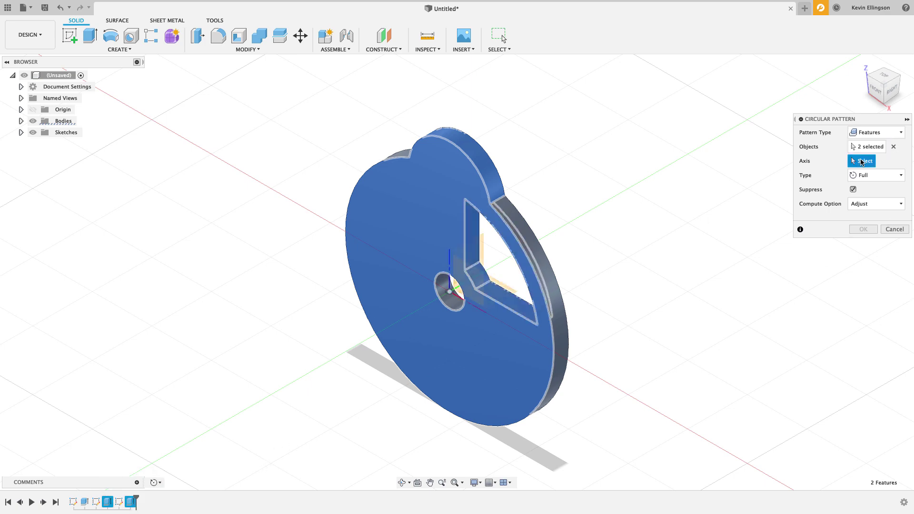
scroll(476, 306, up, 3)
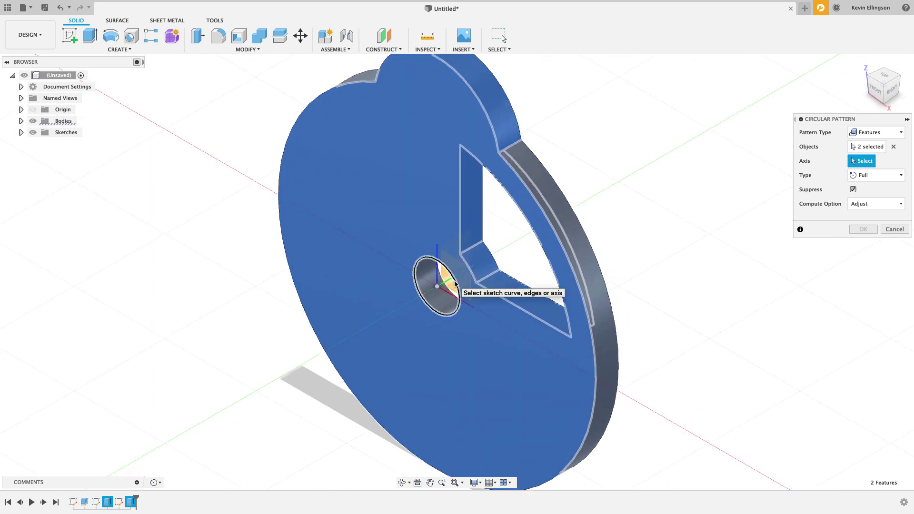
scroll(588, 264, down, 2)
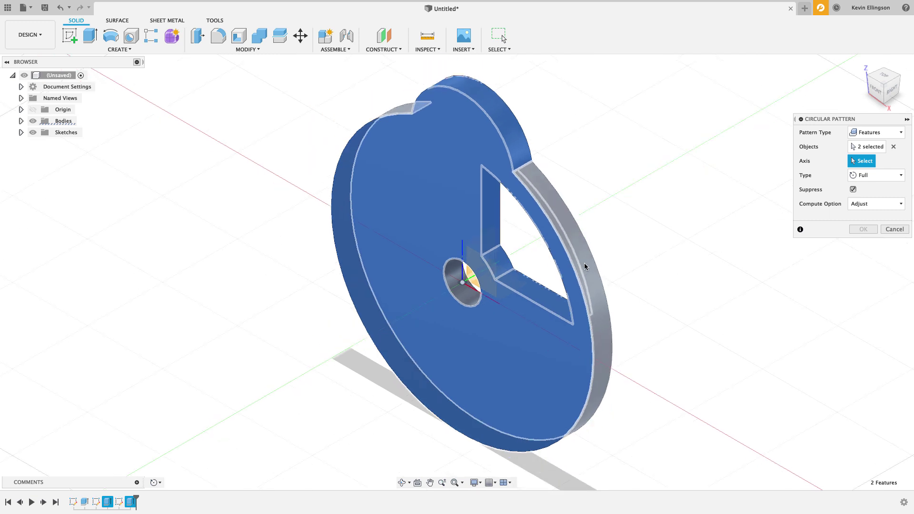
scroll(499, 295, up, 1)
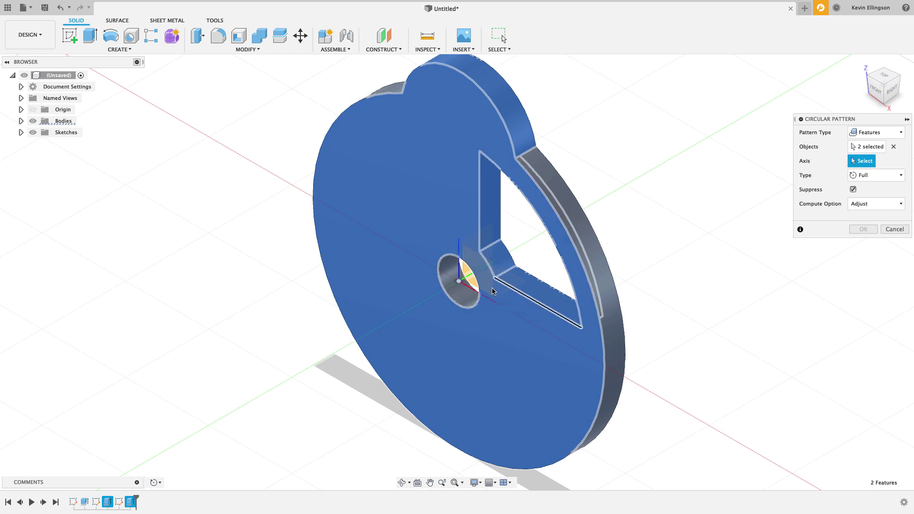
scroll(471, 299, down, 2)
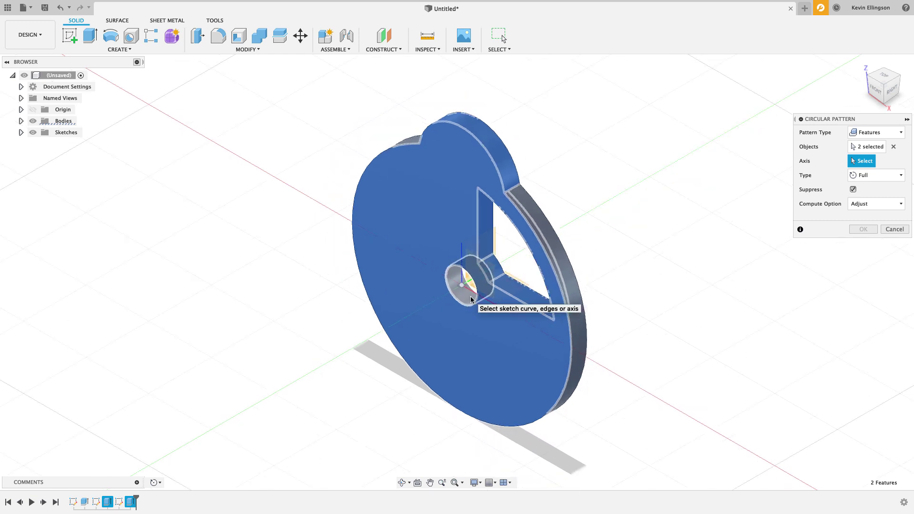
click(470, 299)
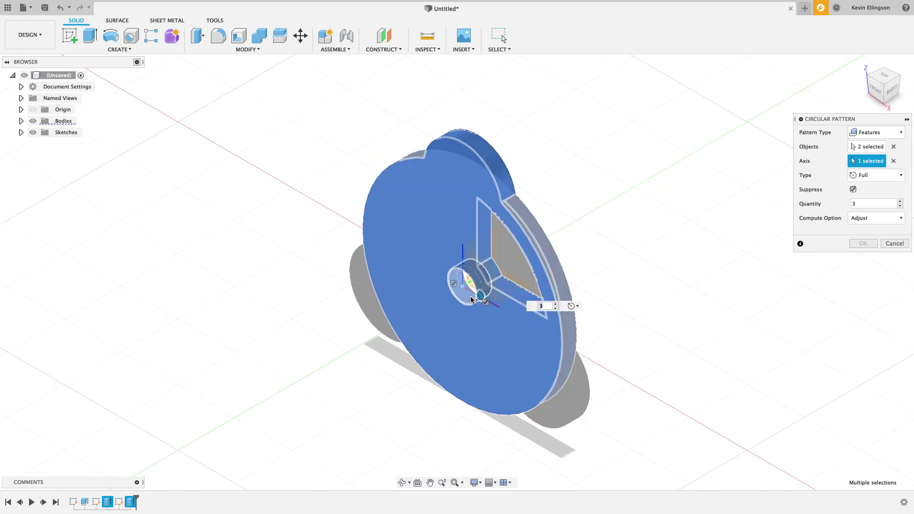
click(901, 201)
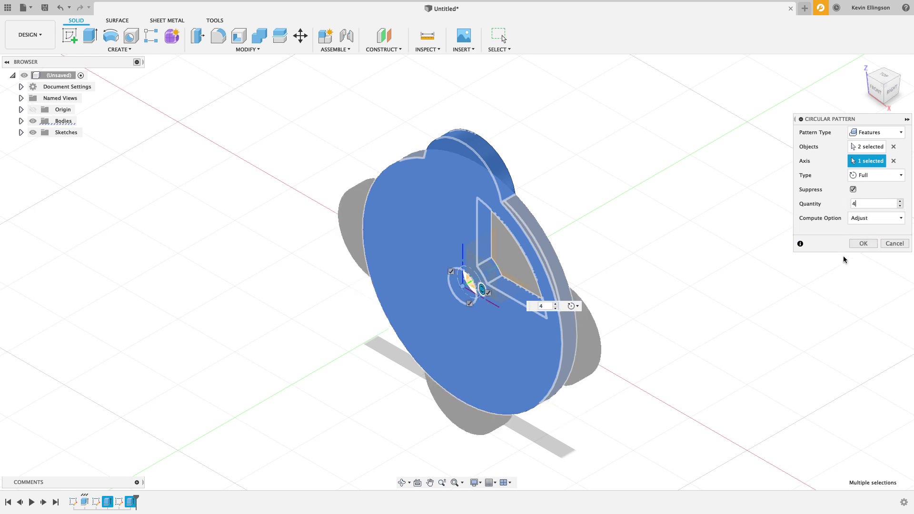
click(862, 243)
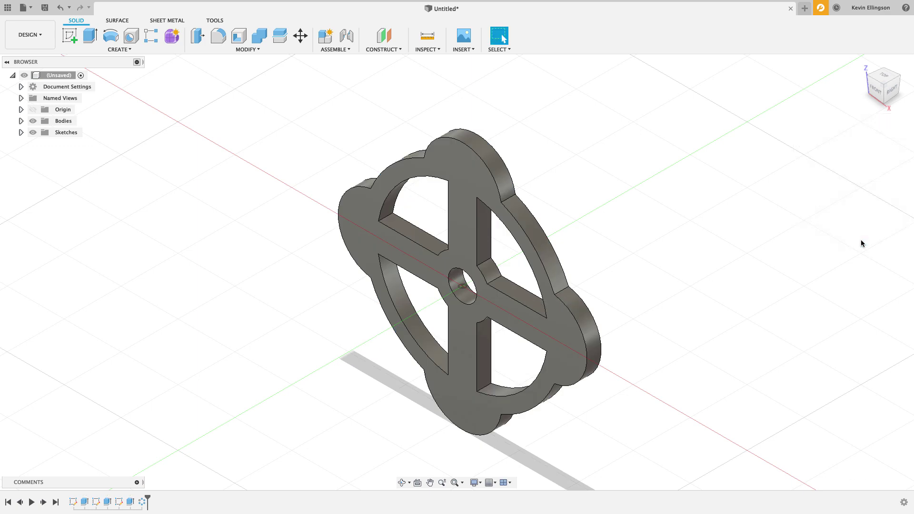
click(877, 88)
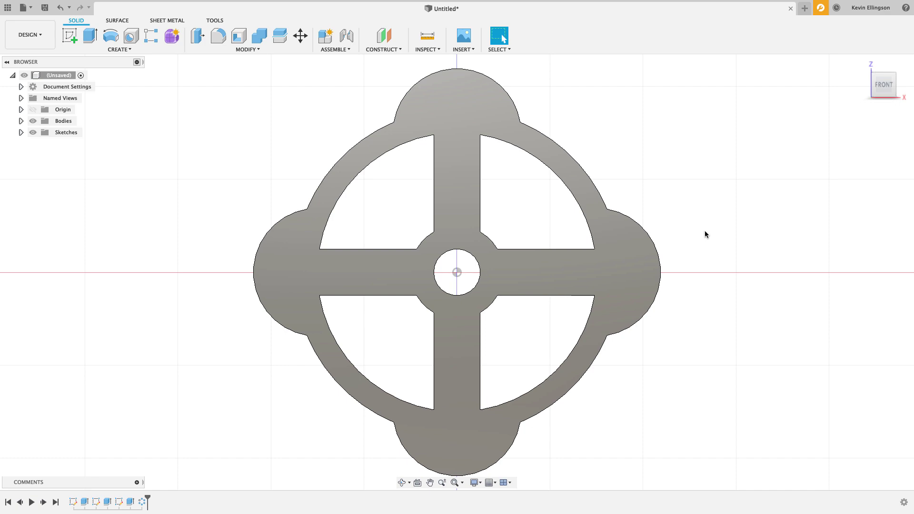
click(857, 76)
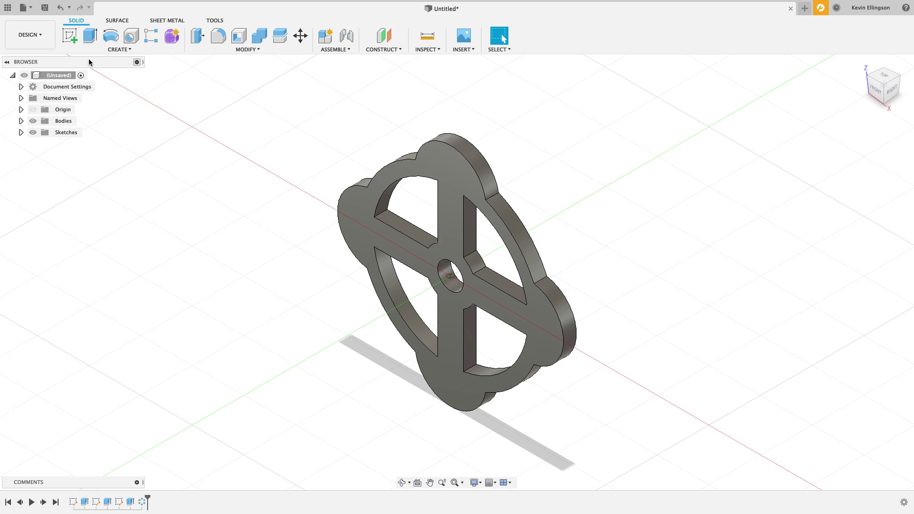
Step: Create a new sketch on the knob's front face, finish it and return to the home view
click(69, 35)
click(454, 176)
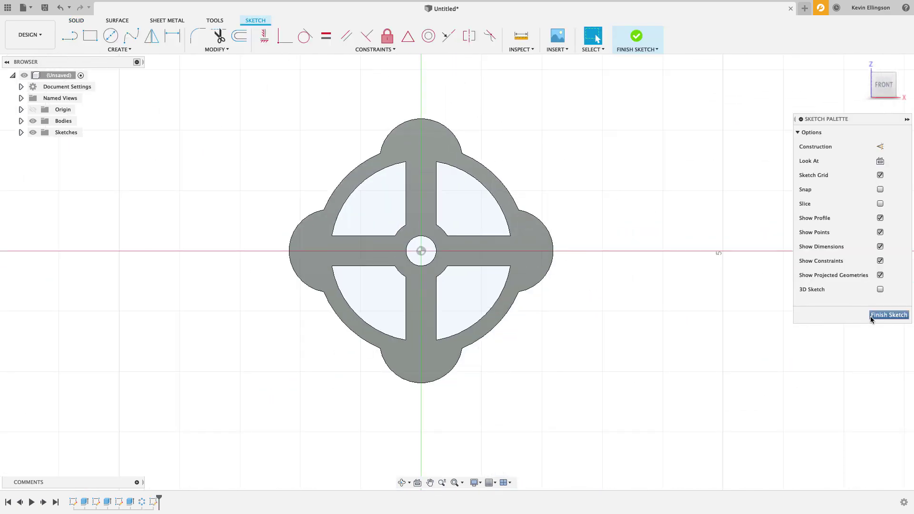
click(881, 316)
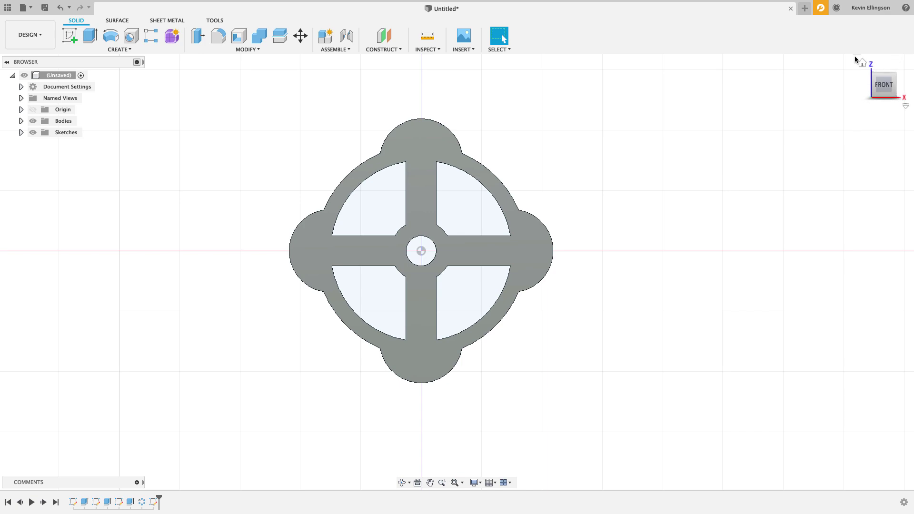
click(867, 69)
Step: Export Sketch4 as a DXF file named 'Valve Knob' in Downloads
click(21, 133)
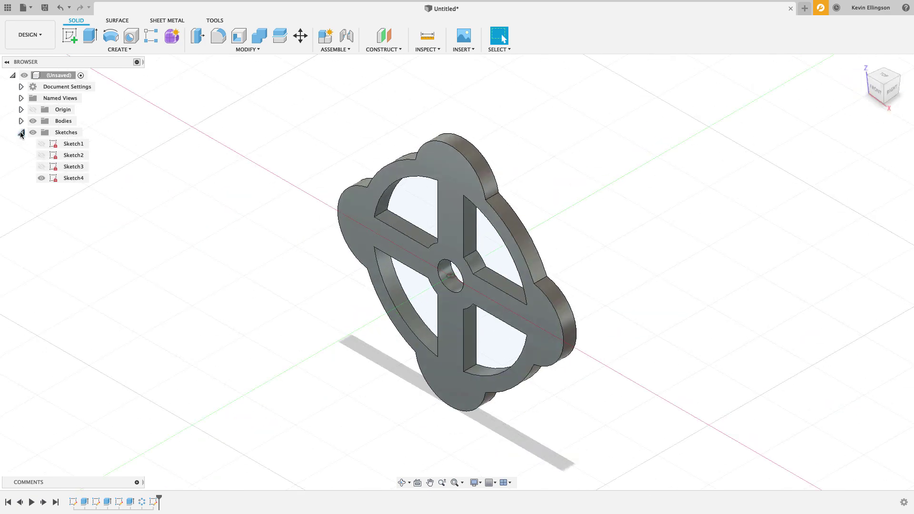
right_click(75, 178)
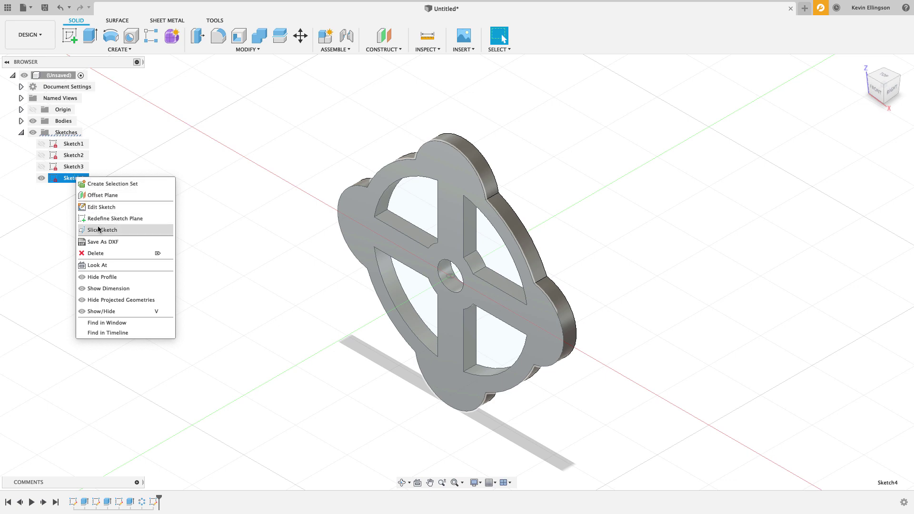
click(103, 241)
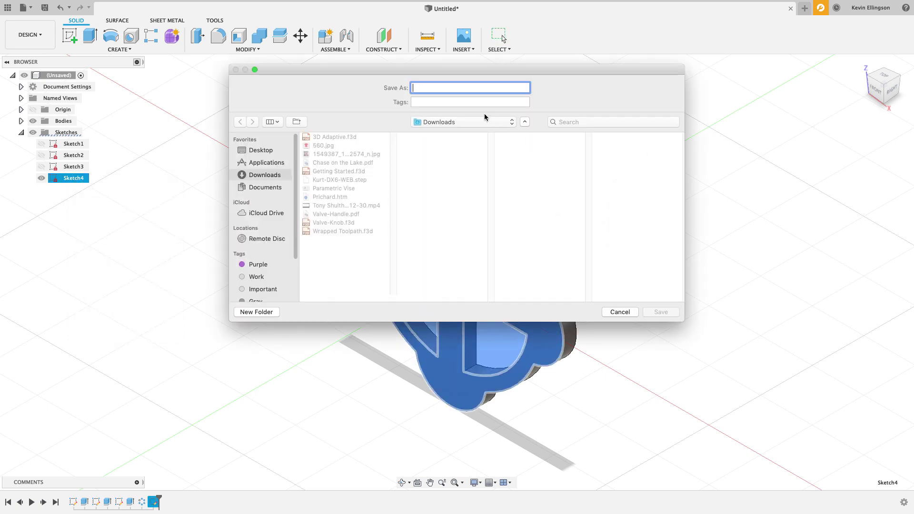
text(Valve K)
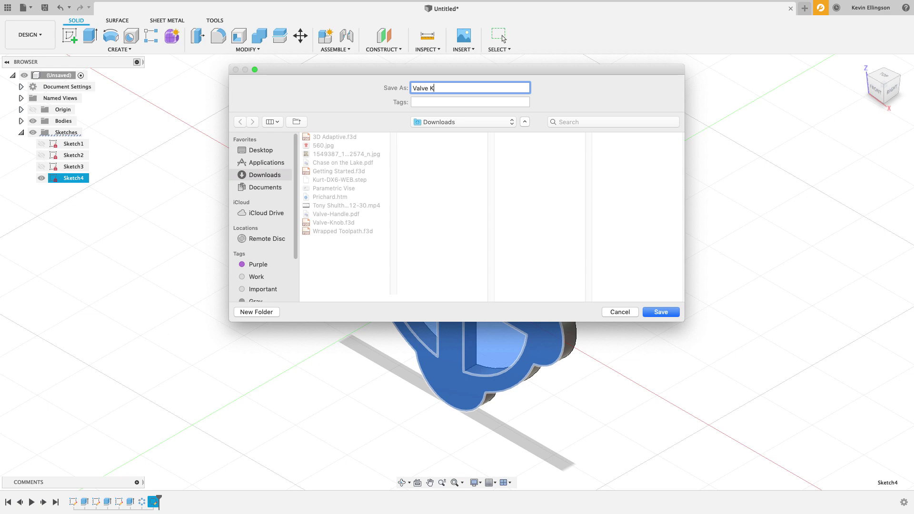
text(nob)
click(661, 313)
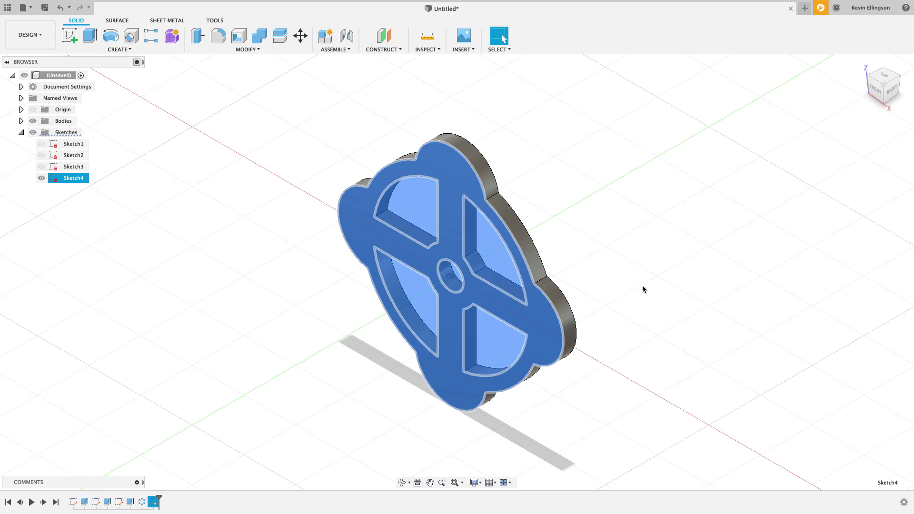
Step: Switch to AutoCAD 2018 and open Valve Knob.dxf from Downloads
key(ctrl+Up)
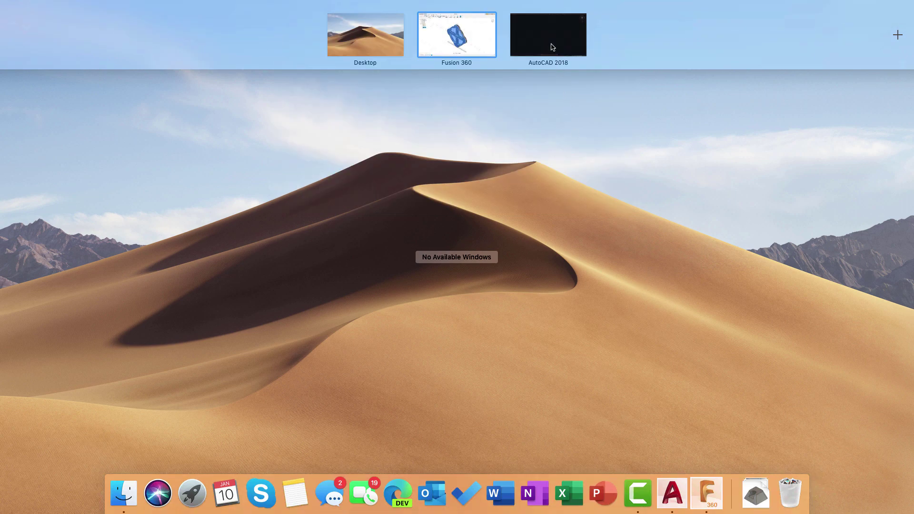
click(551, 42)
click(257, 8)
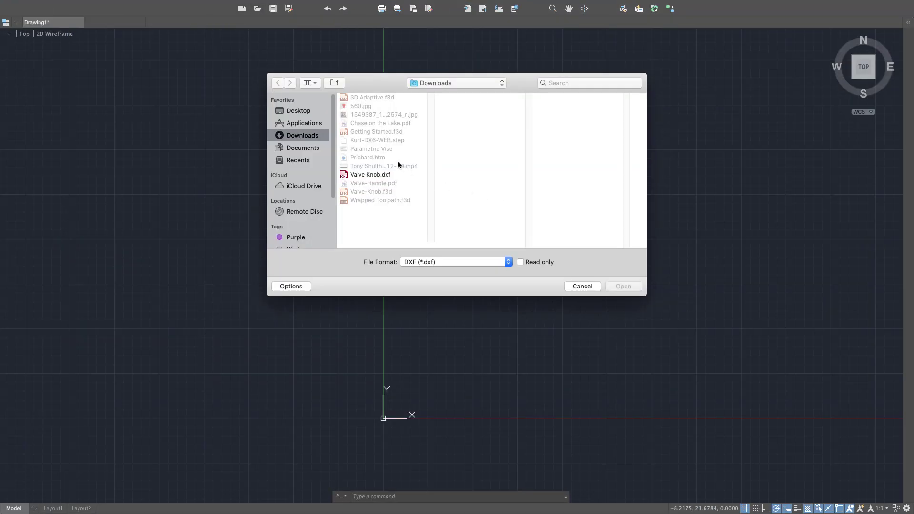
click(369, 175)
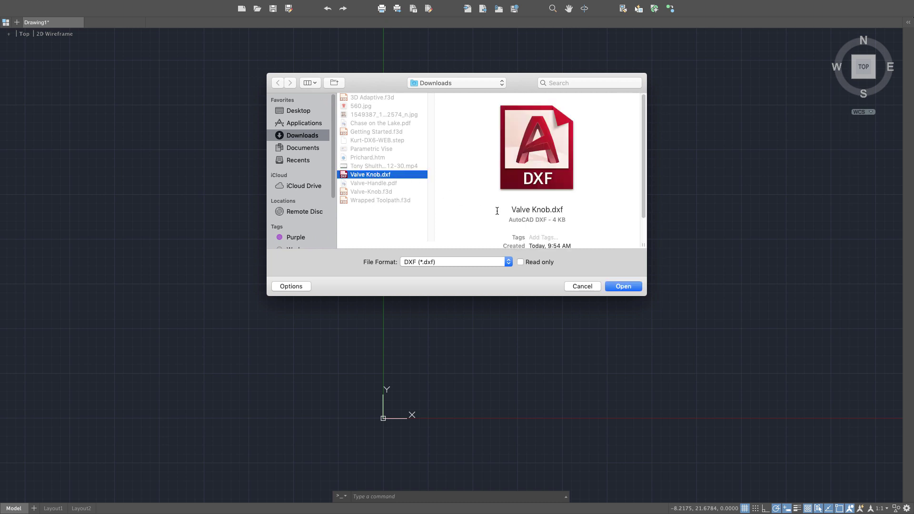
click(624, 286)
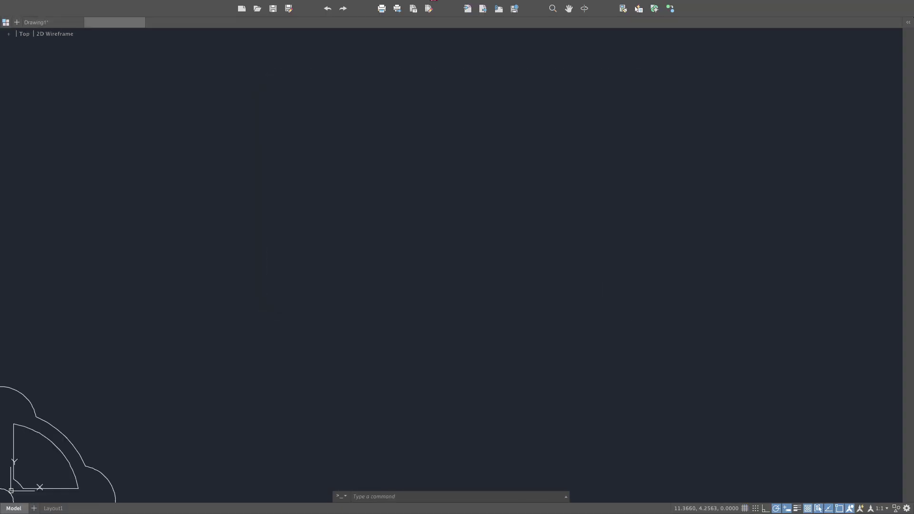
Step: Zoom and pan to centre the knob, select the outer outline and a cutout to inspect, then deselect
scroll(556, 285, up, 5)
scroll(534, 292, down, 8)
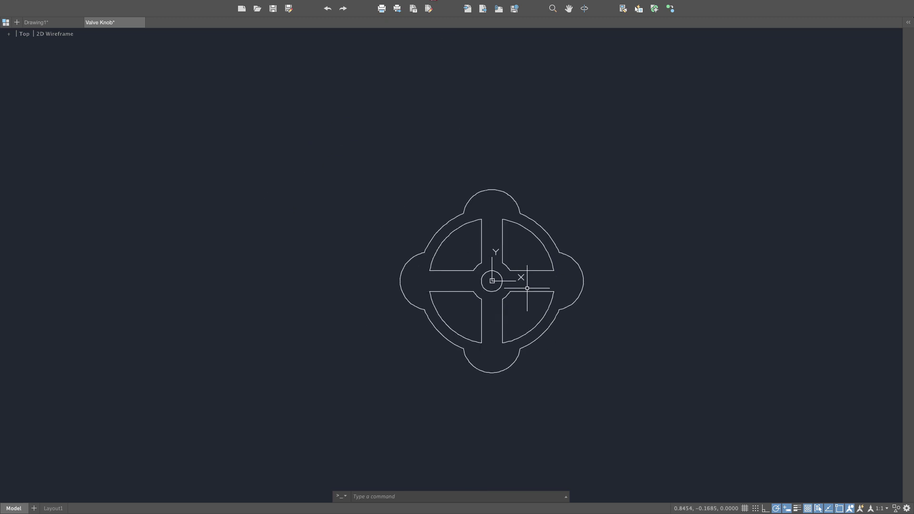
middle_drag(675, 303, 643, 266)
scroll(643, 265, up, 2)
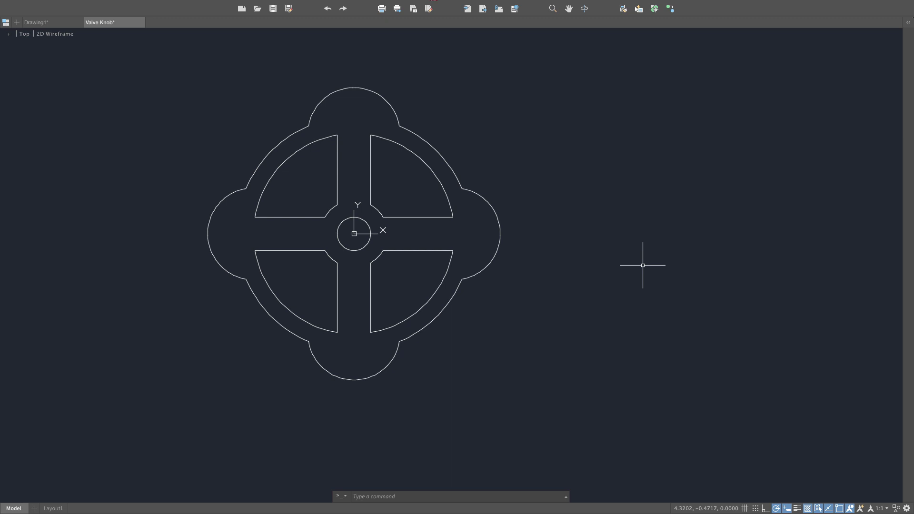
click(441, 156)
click(426, 157)
middle_drag(500, 159, 594, 163)
key(Escape)
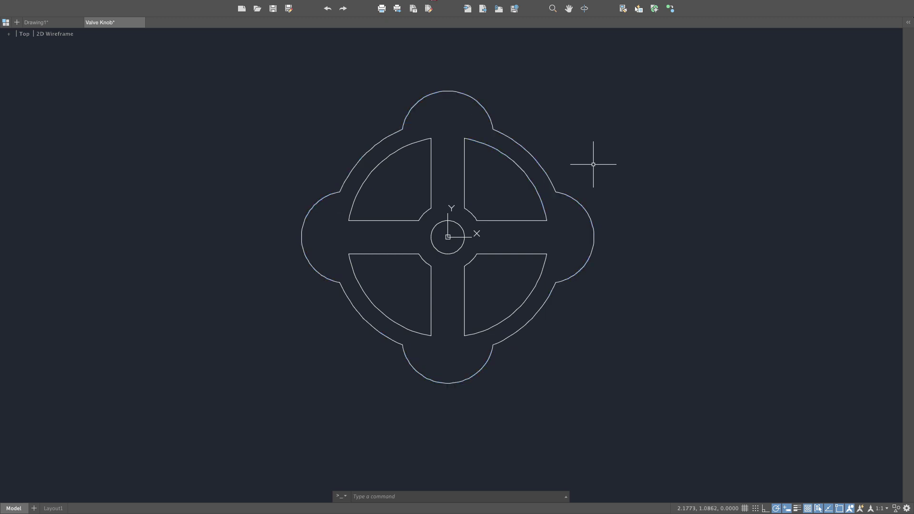
Step: Explode the window-selected knob outline with X (EXPLODE), then verify the upper-left arc is separate
text(x)
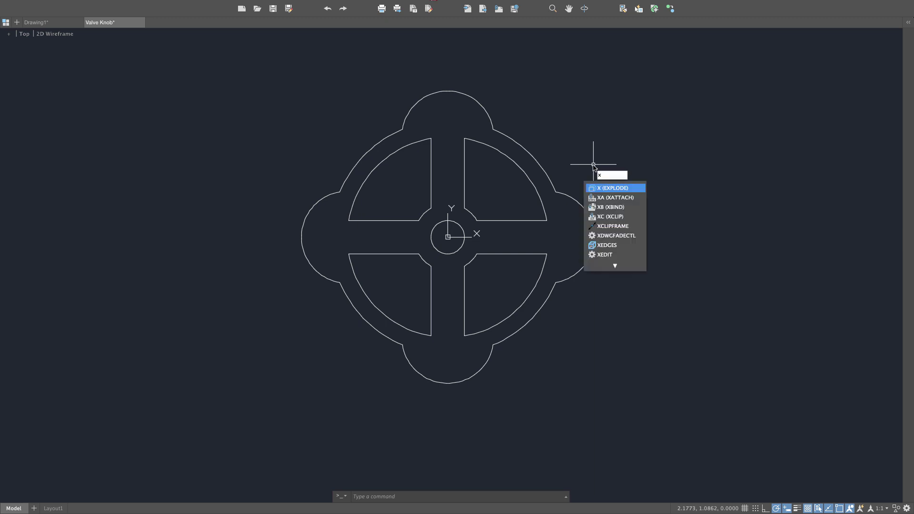
key(Return)
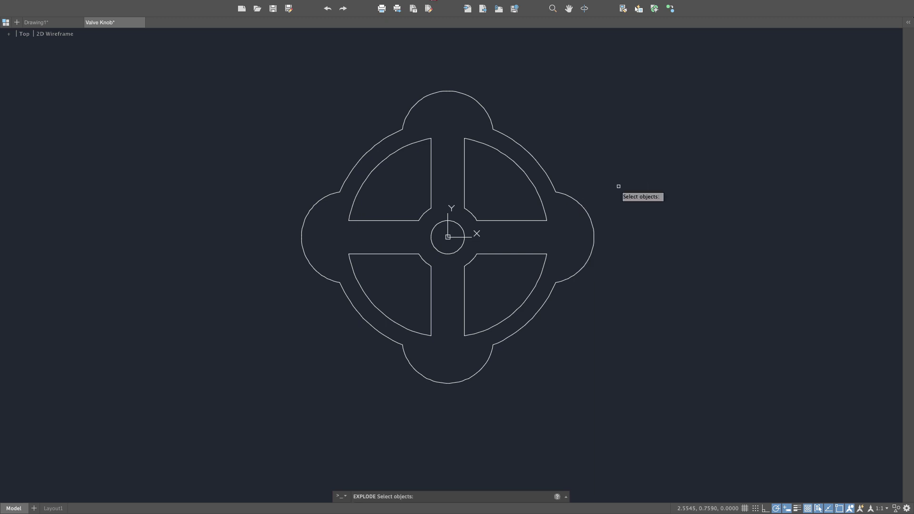
click(649, 75)
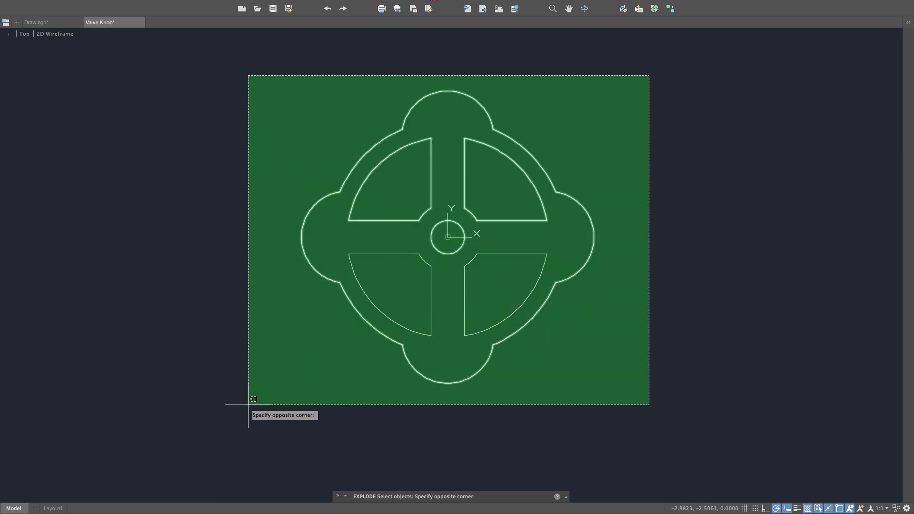
click(248, 406)
key(Return)
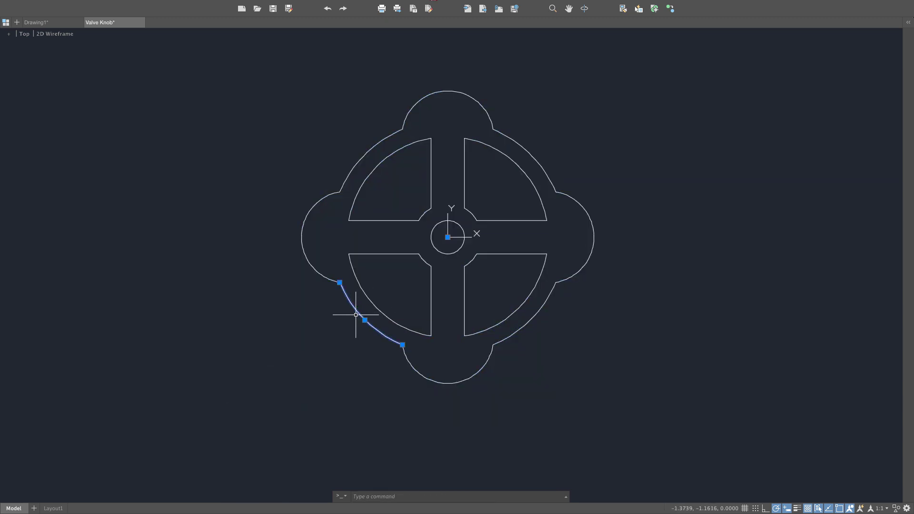
click(356, 165)
click(362, 168)
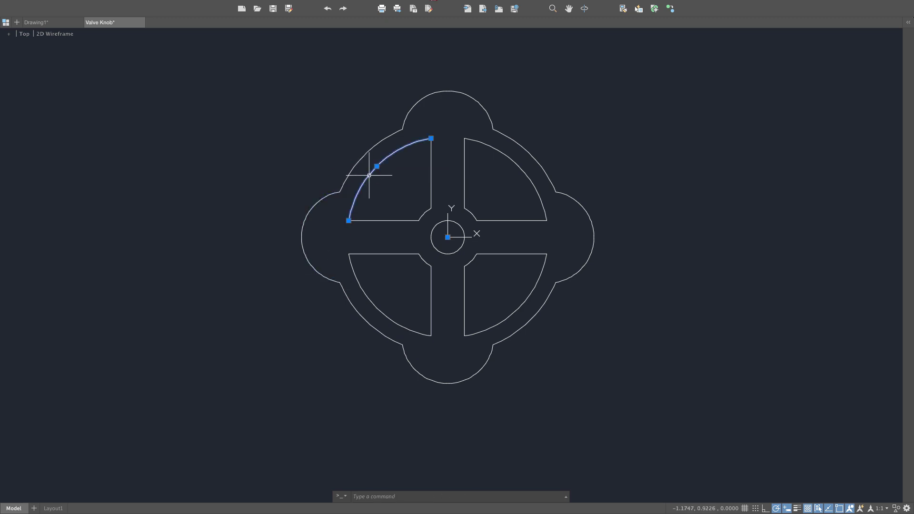